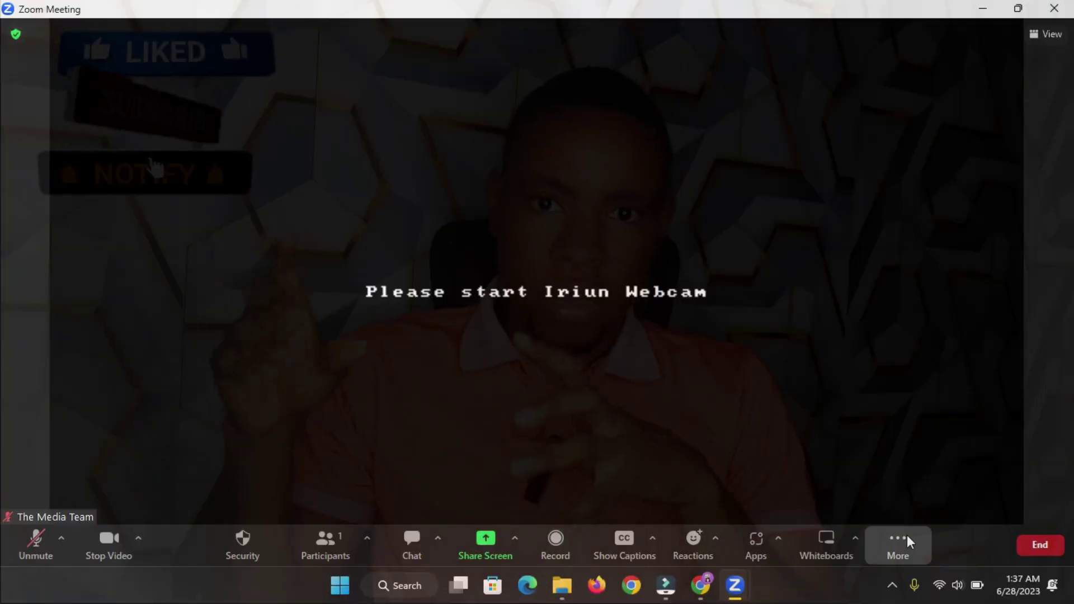
- Show the meeting's Live on Facebook and Live on YouTube streaming options under More
{"action": "left_click", "coordinate": [904, 538]}
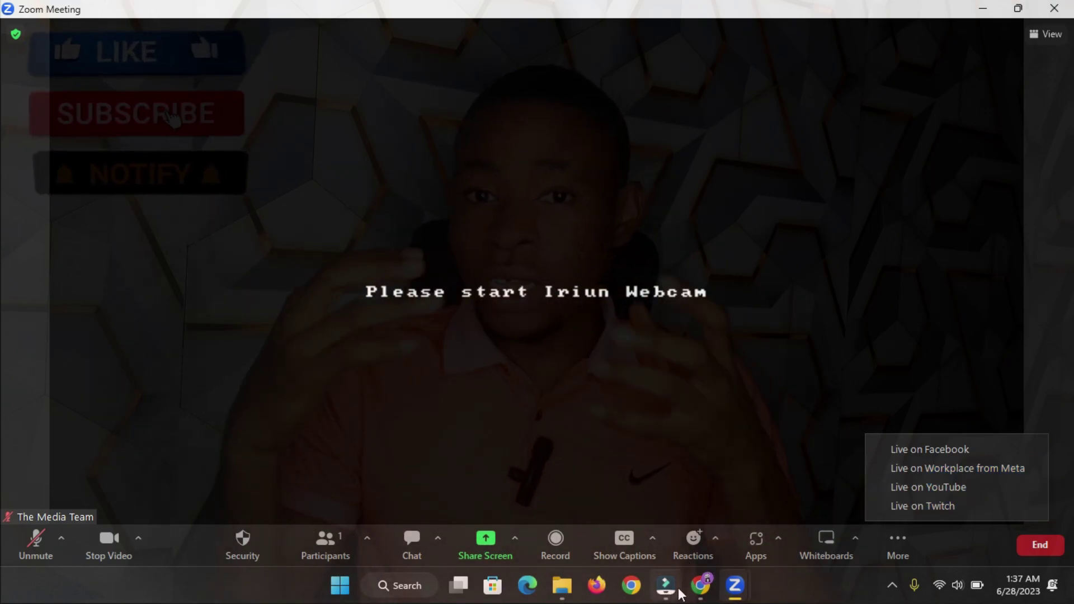
{"action": "left_click", "coordinate": [905, 541]}
{"action": "left_click", "coordinate": [906, 542]}
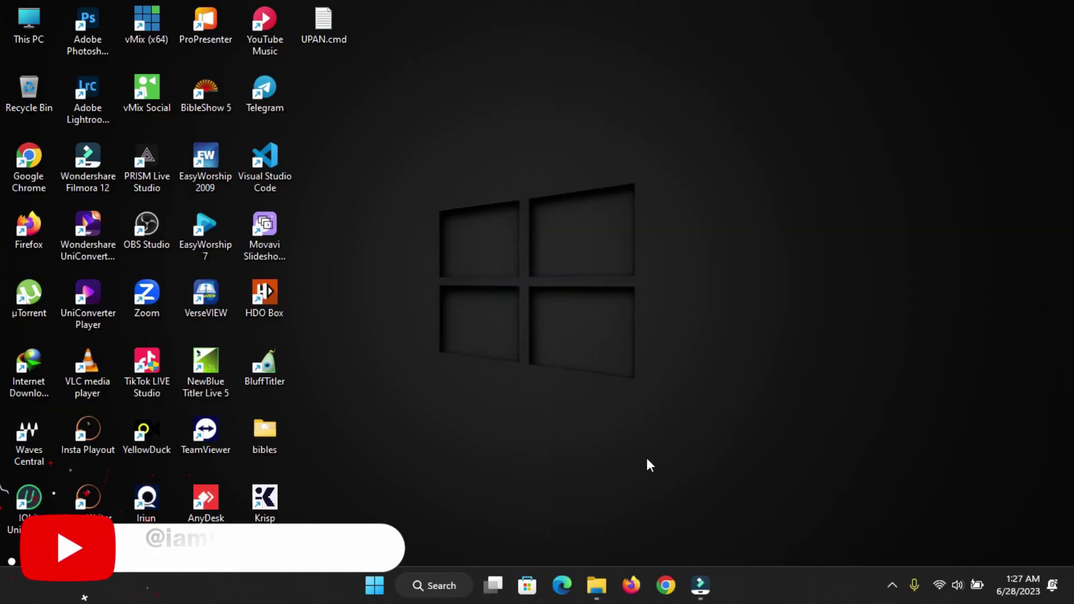
- Launch Chrome with the YT VIDEOS WEB profile and load zoom.us
{"action": "left_click", "coordinate": [665, 584]}
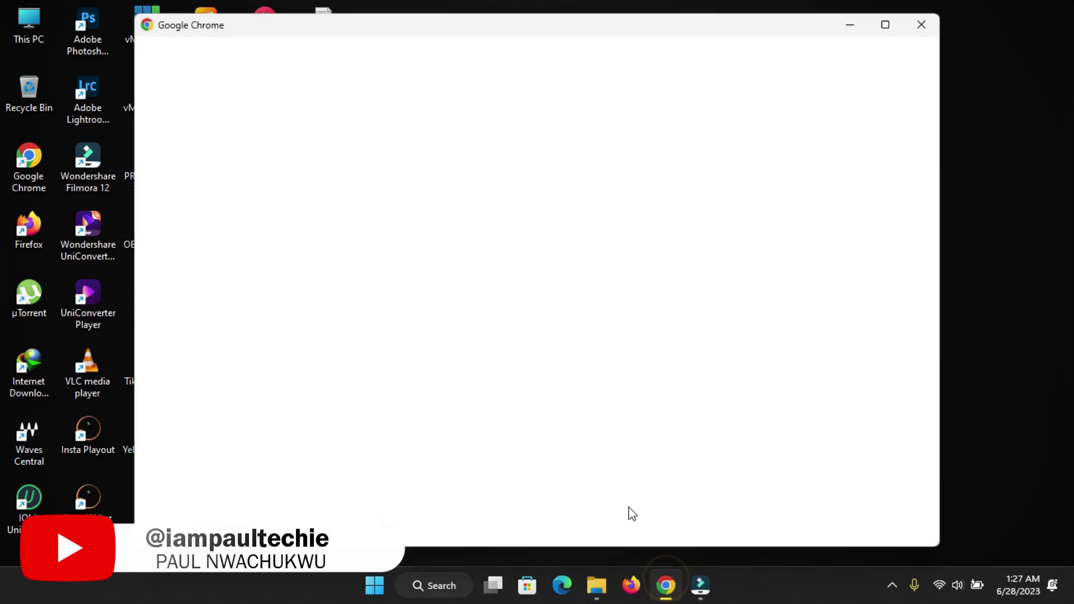
{"action": "scroll", "coordinate": [383, 305], "scroll_direction": "down", "scroll_amount": 5}
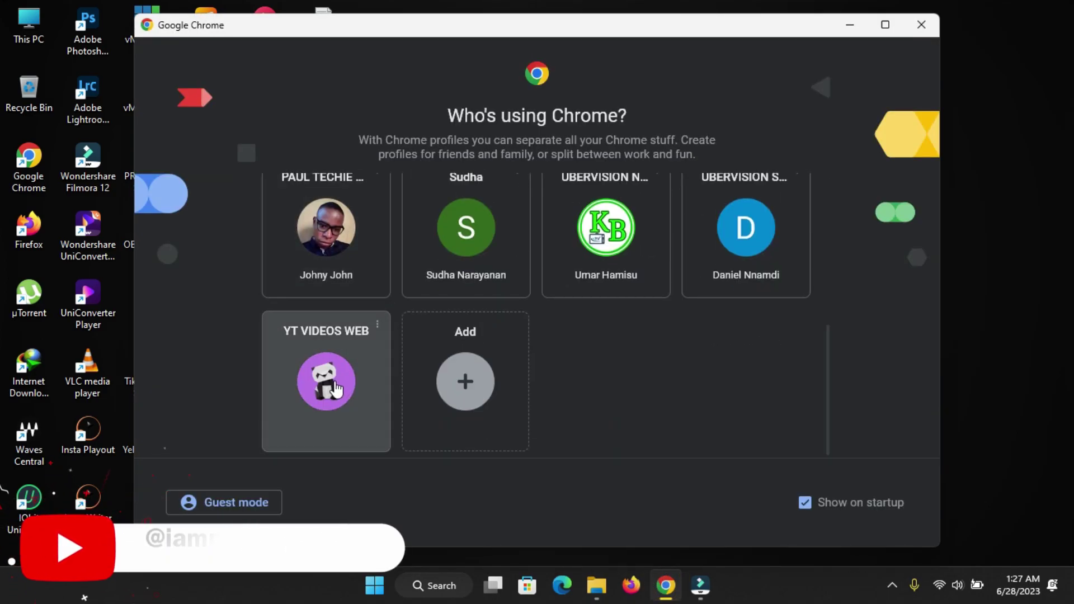
{"action": "left_click", "coordinate": [346, 354]}
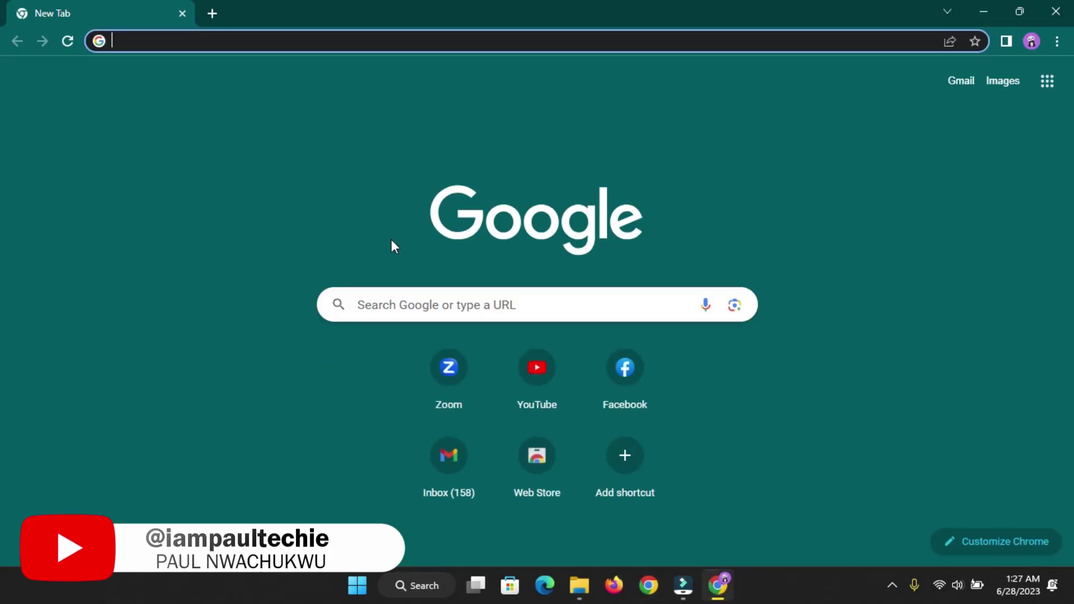
{"action": "type", "text": "zoom.us"}
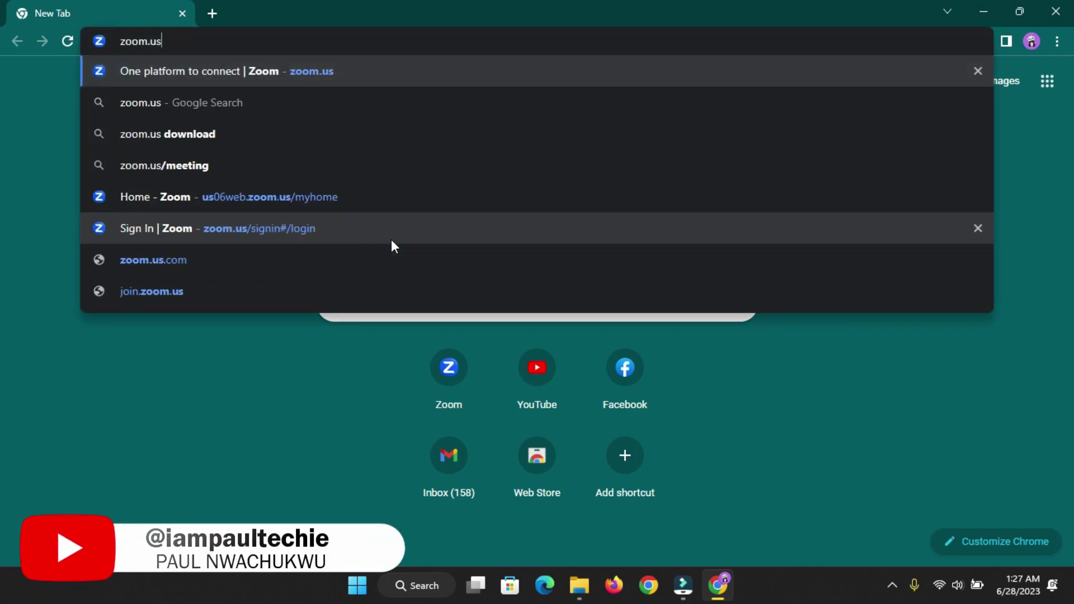
{"action": "key", "text": "Return"}
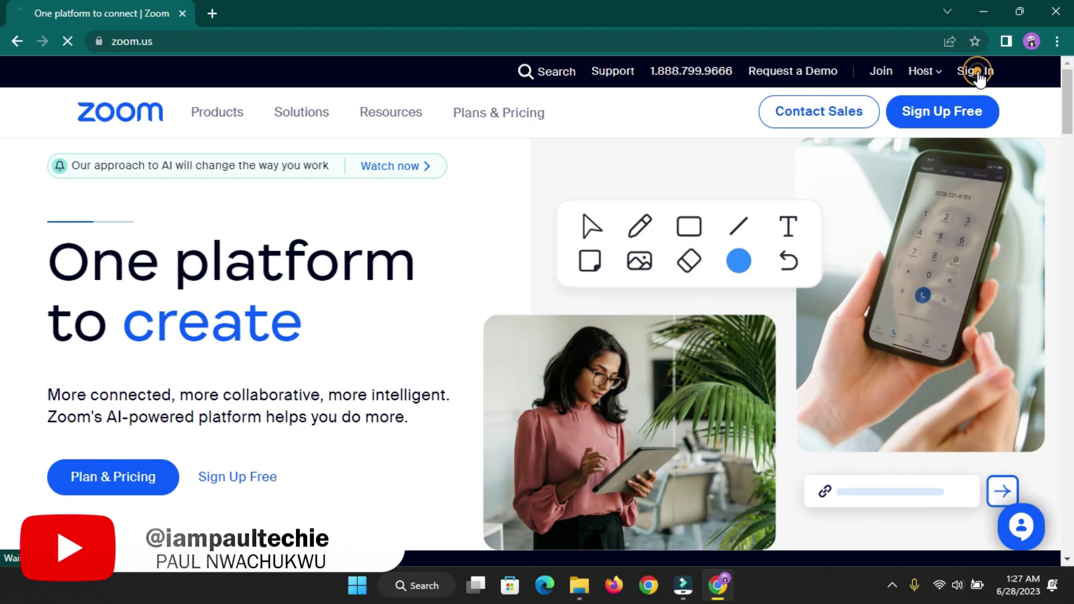
- Sign in to the Zoom web portal with the account e-mail and password
{"action": "left_click", "coordinate": [976, 71]}
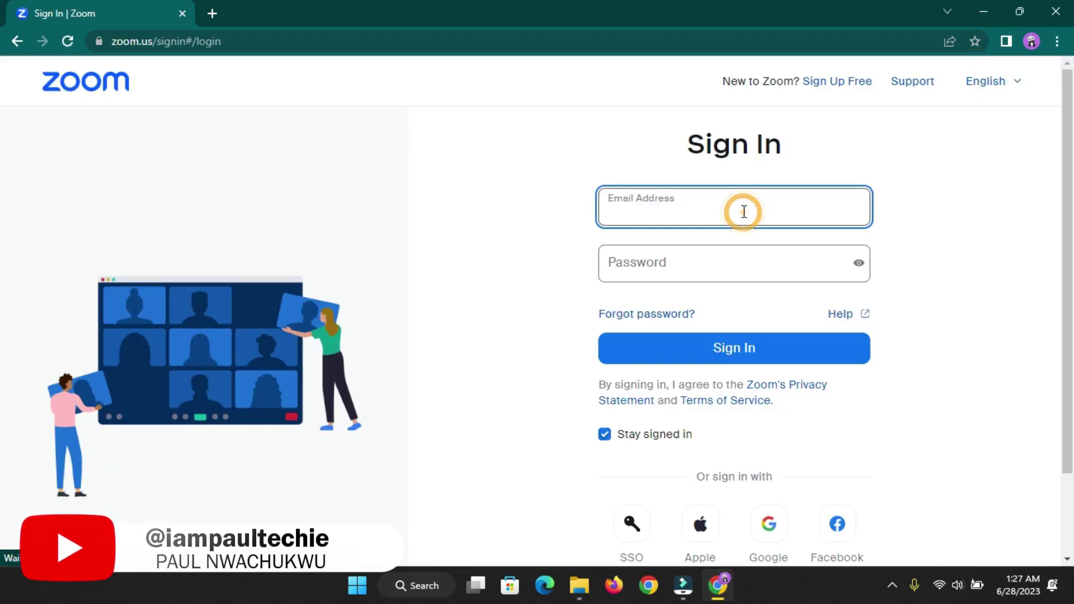
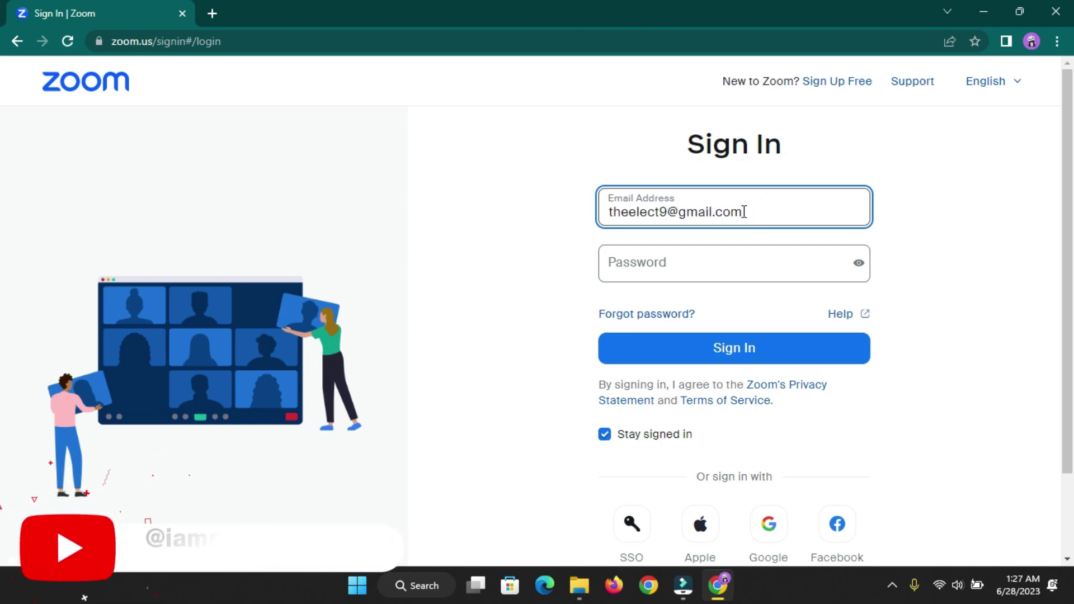
{"action": "left_click", "coordinate": [683, 264]}
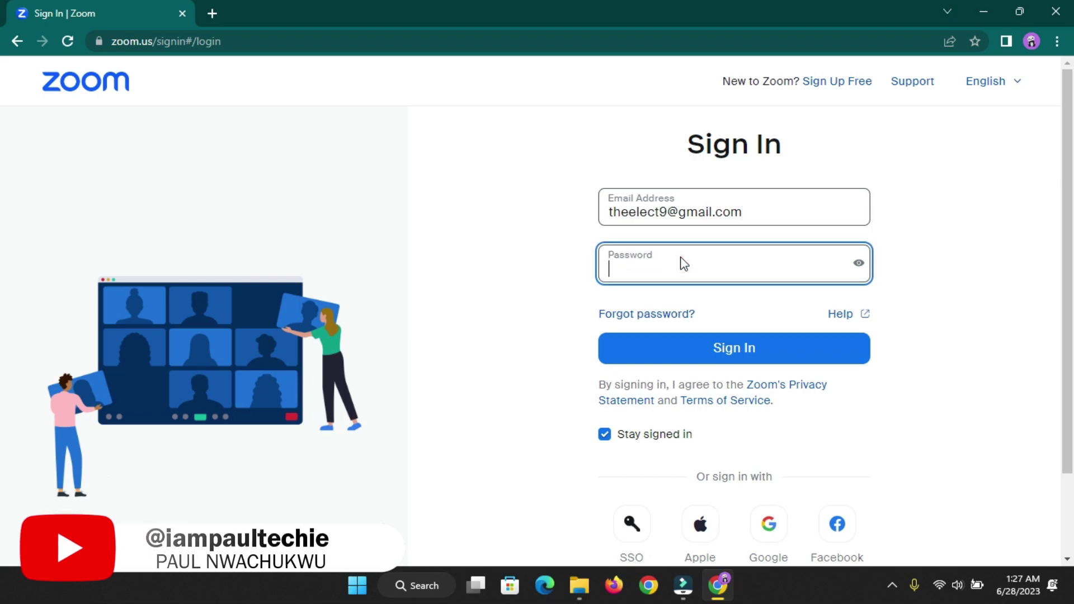
{"action": "type", "text": "•"}
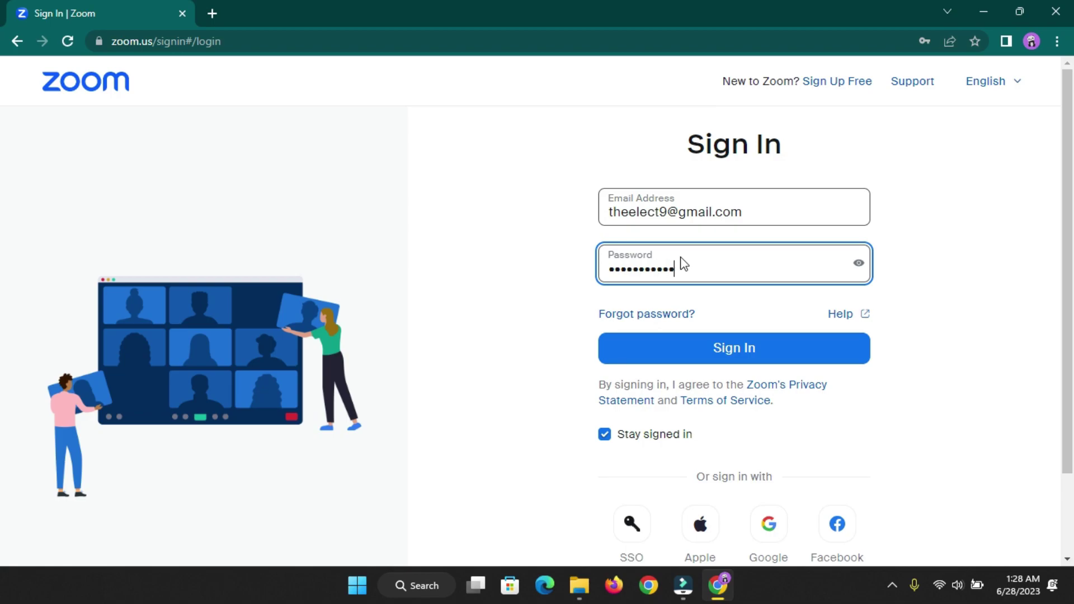
{"action": "left_click", "coordinate": [744, 346]}
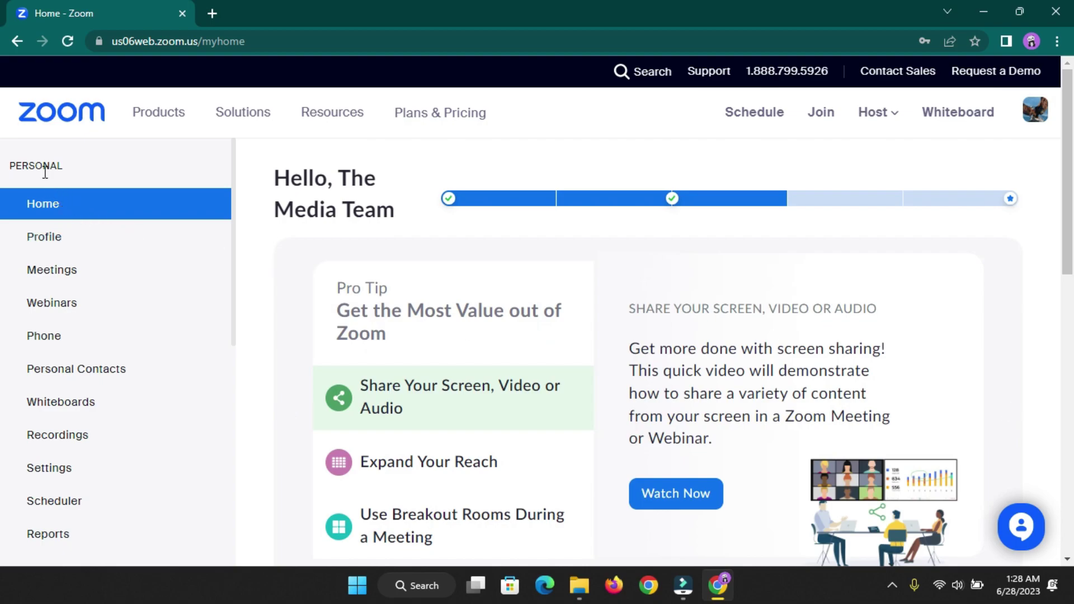
- Open Account Settings from the Account Management section of the portal sidebar
{"action": "scroll", "coordinate": [56, 235], "scroll_direction": "down", "scroll_amount": 5}
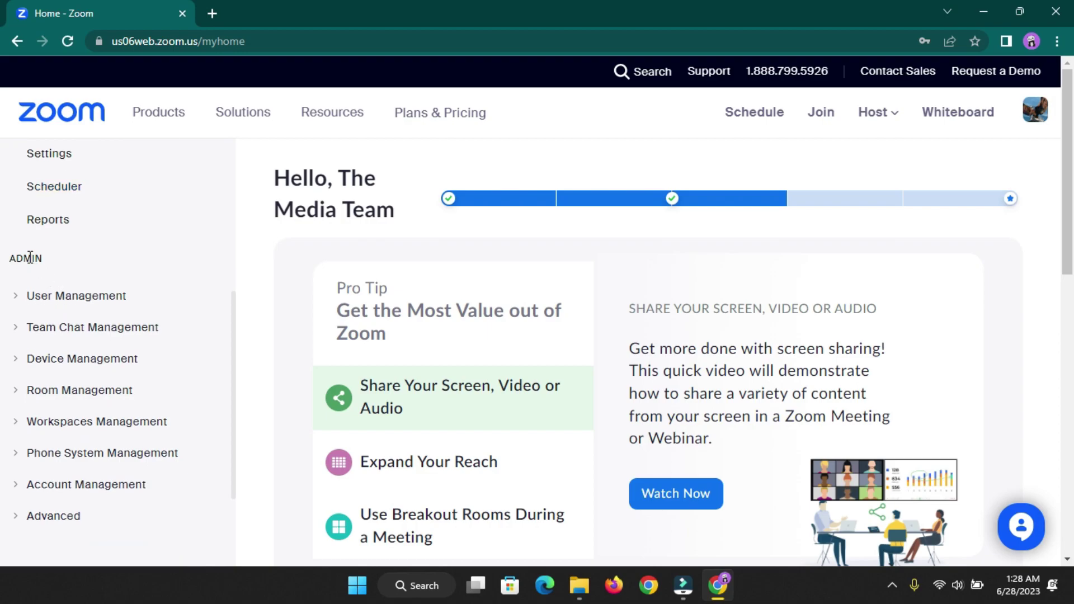
{"action": "scroll", "coordinate": [29, 295], "scroll_direction": "down", "scroll_amount": 3}
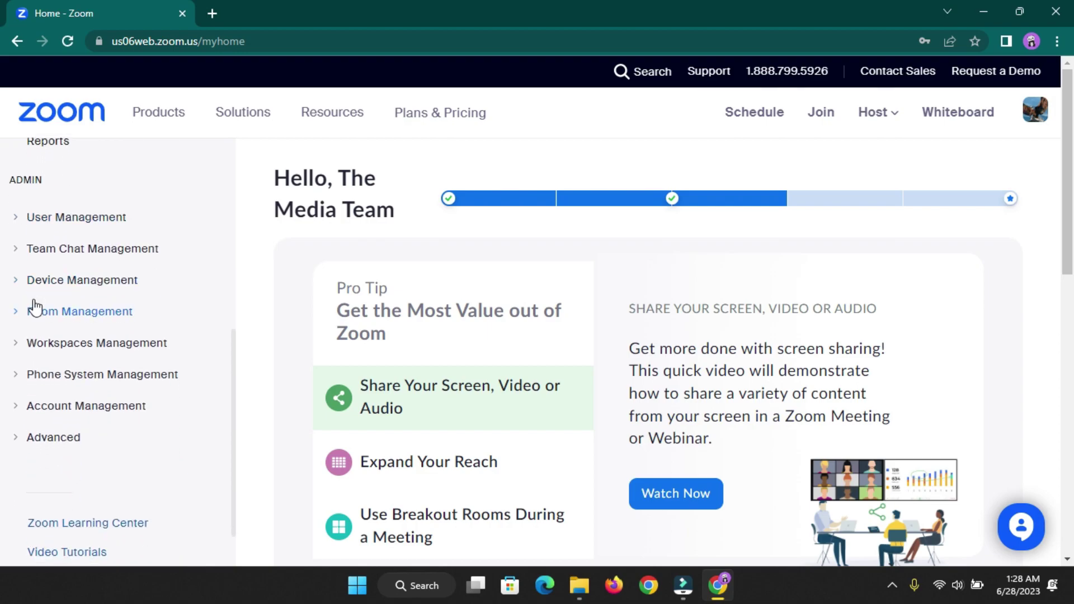
{"action": "scroll", "coordinate": [52, 355], "scroll_direction": "up", "scroll_amount": 2}
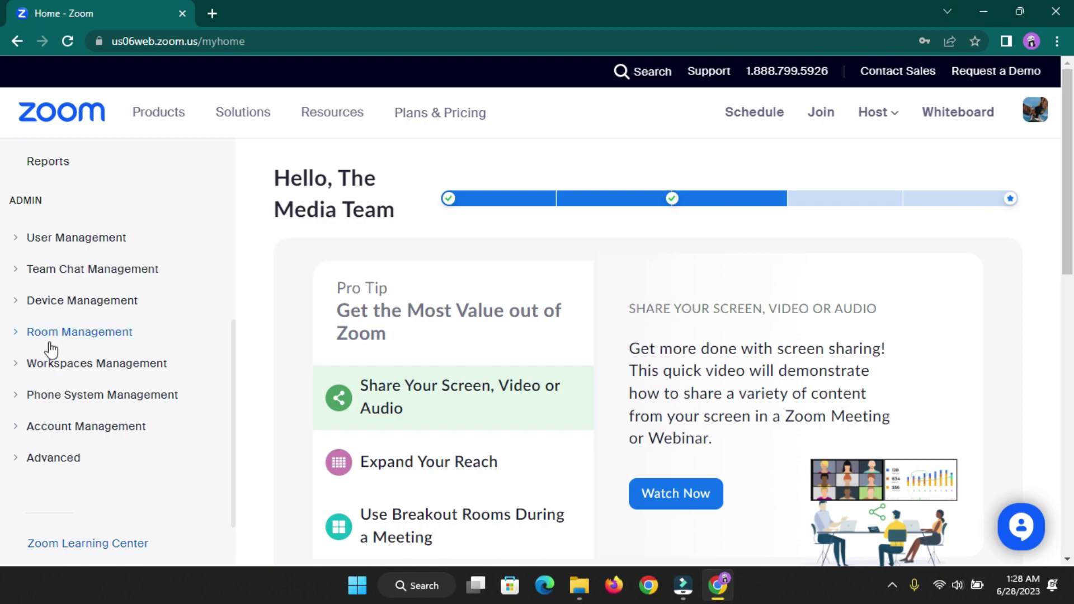
{"action": "scroll", "coordinate": [43, 345], "scroll_direction": "down", "scroll_amount": 2}
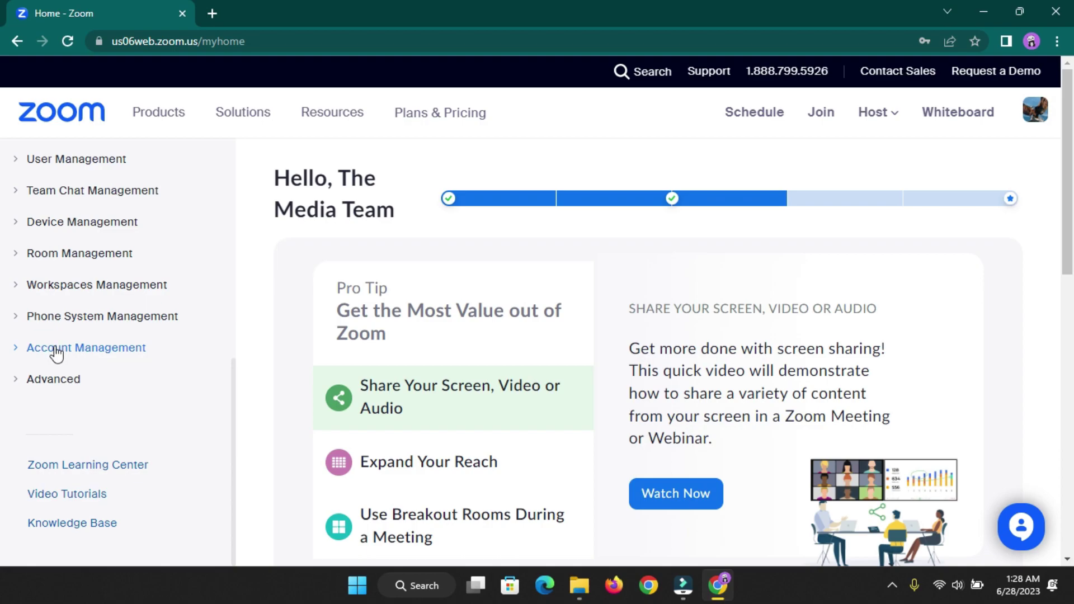
{"action": "left_click", "coordinate": [57, 350]}
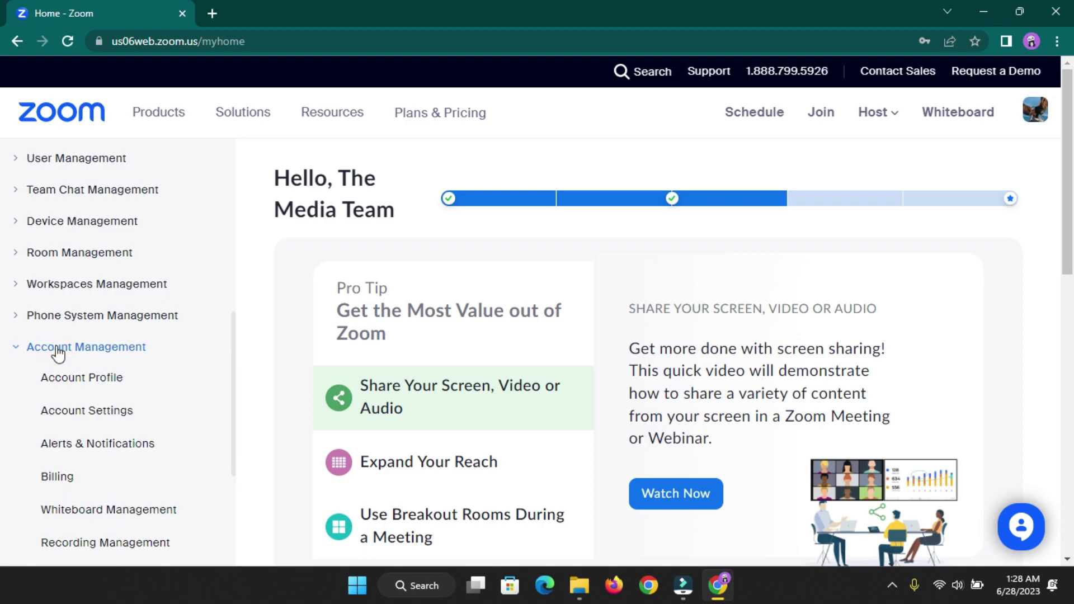
{"action": "scroll", "coordinate": [58, 353], "scroll_direction": "down", "scroll_amount": 2}
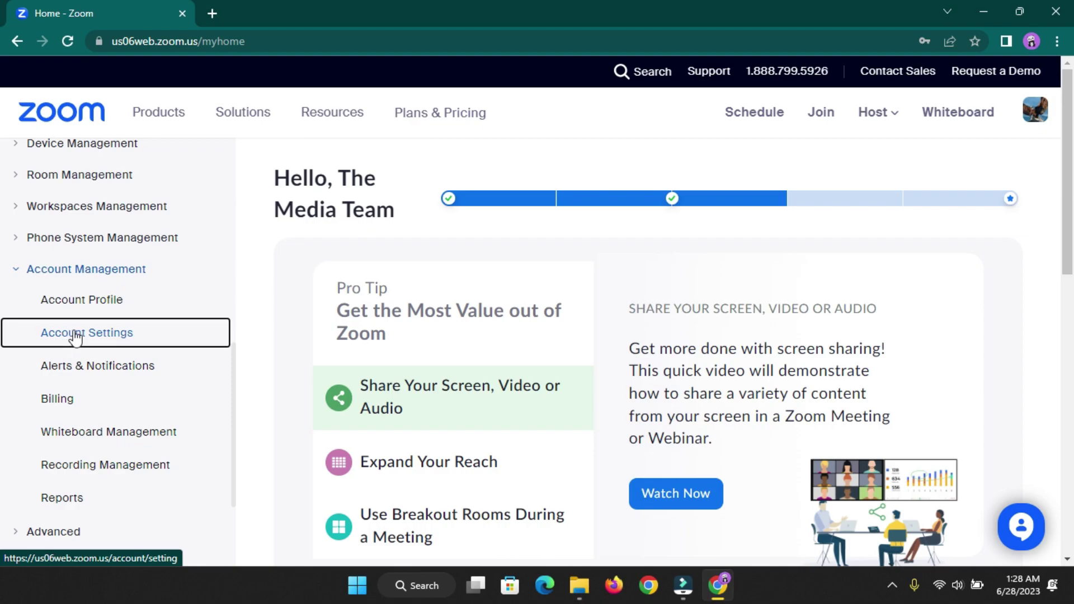
{"action": "left_click", "coordinate": [75, 335]}
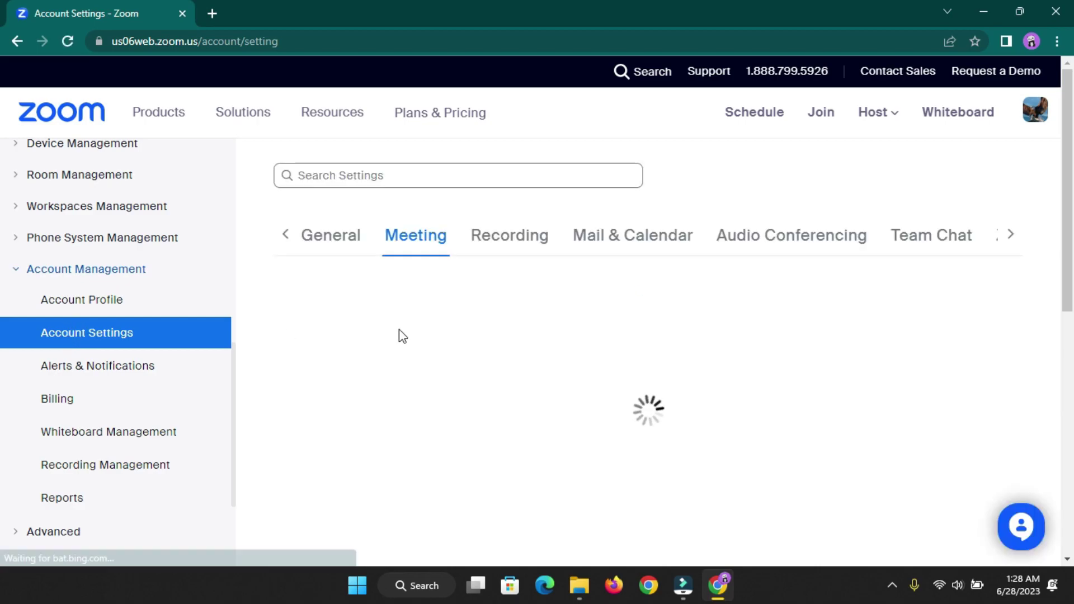
- Scroll the Meeting settings to the In Meeting (Advanced) 'Allow livestreaming of meetings' toggle
{"action": "scroll", "coordinate": [871, 394], "scroll_direction": "down", "scroll_amount": 1}
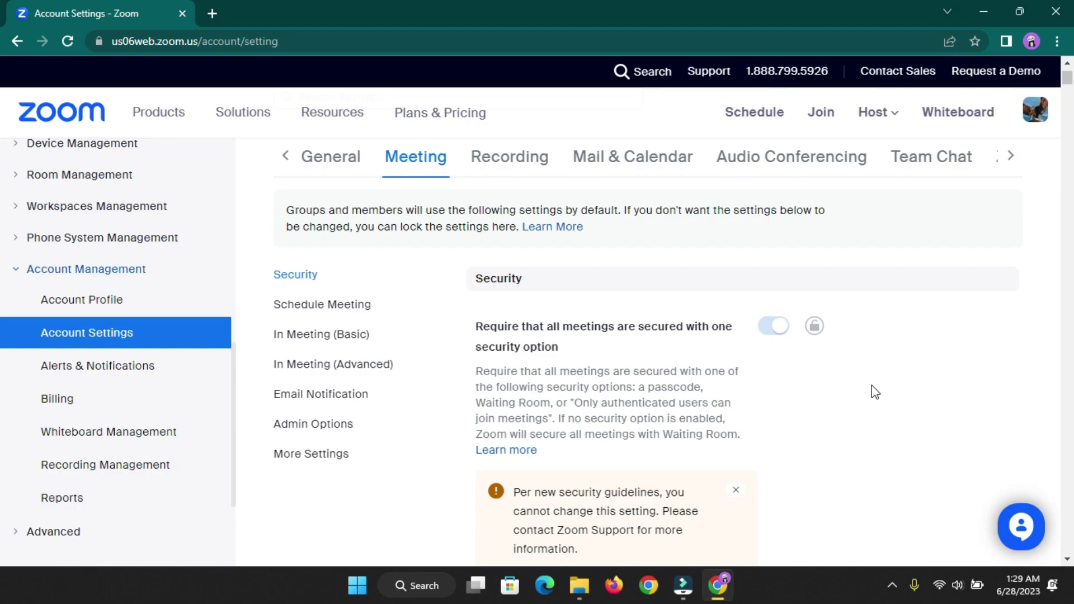
{"action": "scroll", "coordinate": [874, 384], "scroll_direction": "down", "scroll_amount": 2}
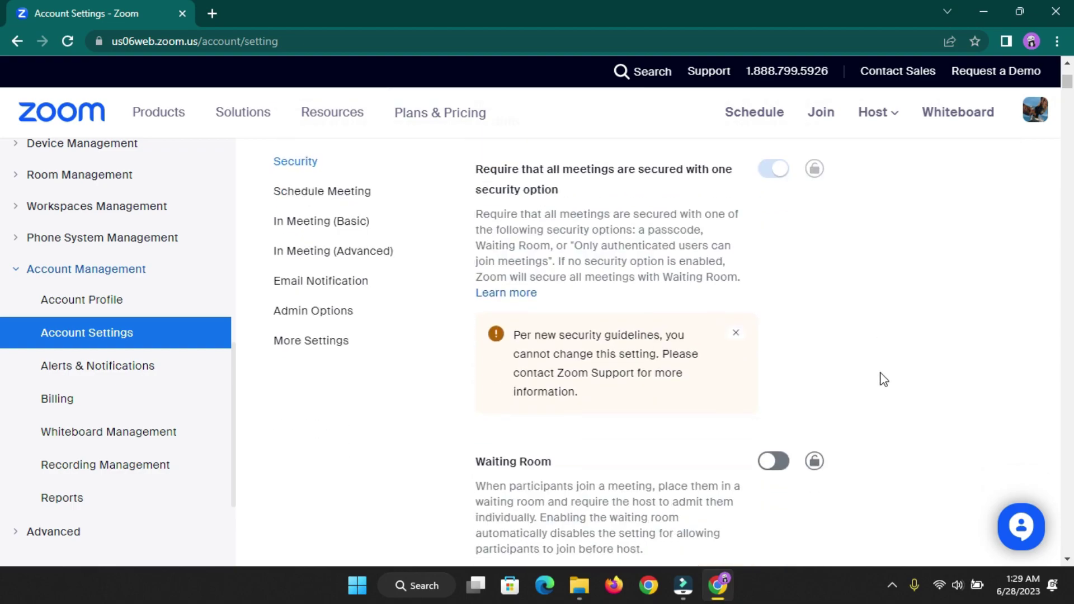
{"action": "scroll", "coordinate": [881, 375], "scroll_direction": "down", "scroll_amount": 2}
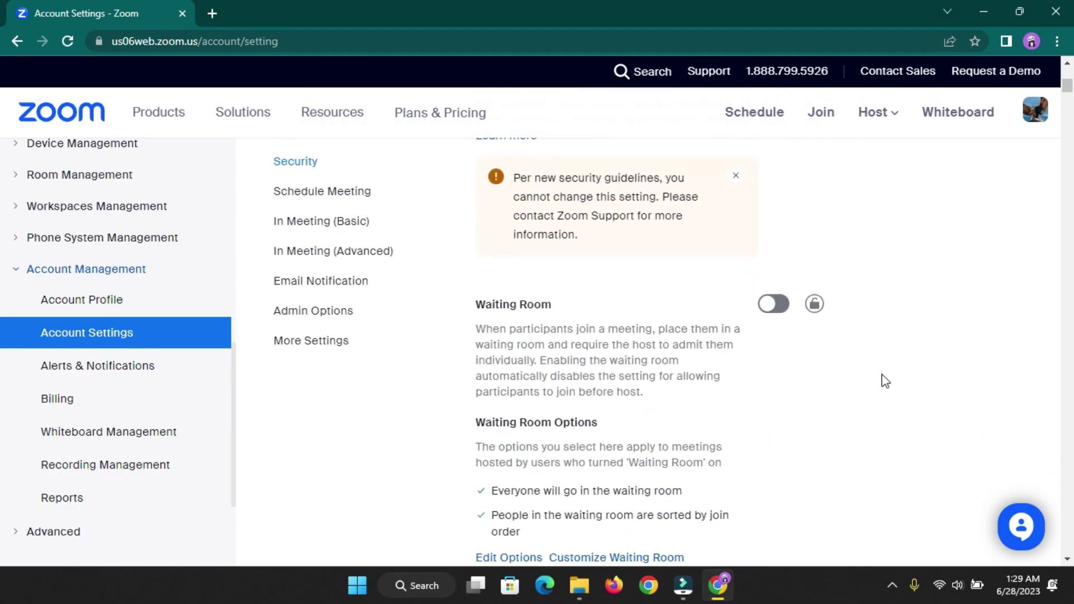
{"action": "scroll", "coordinate": [882, 376], "scroll_direction": "down", "scroll_amount": 12}
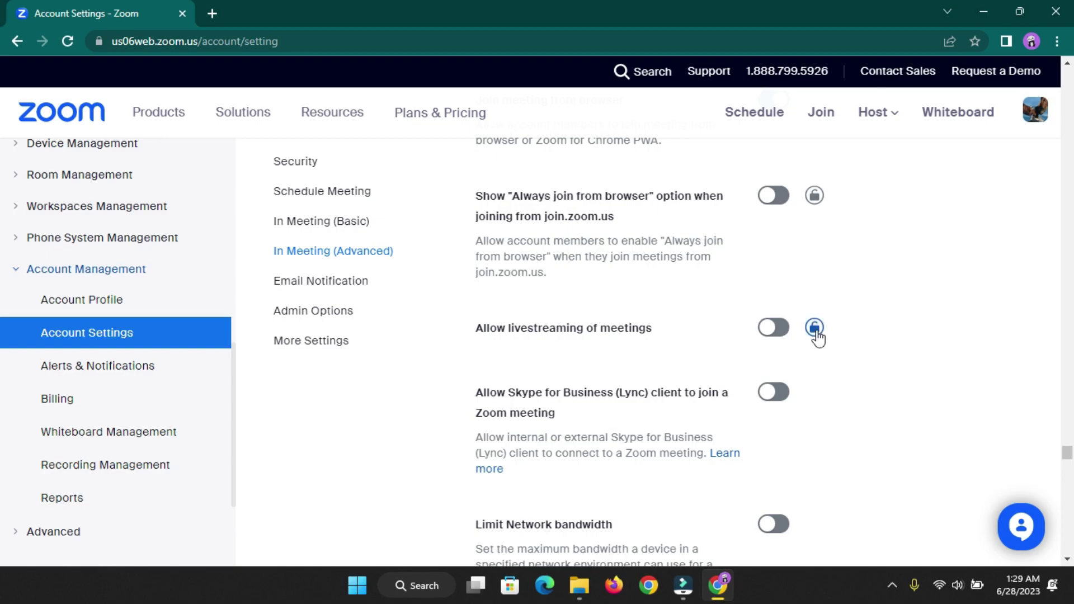
{"action": "left_click", "coordinate": [1034, 125]}
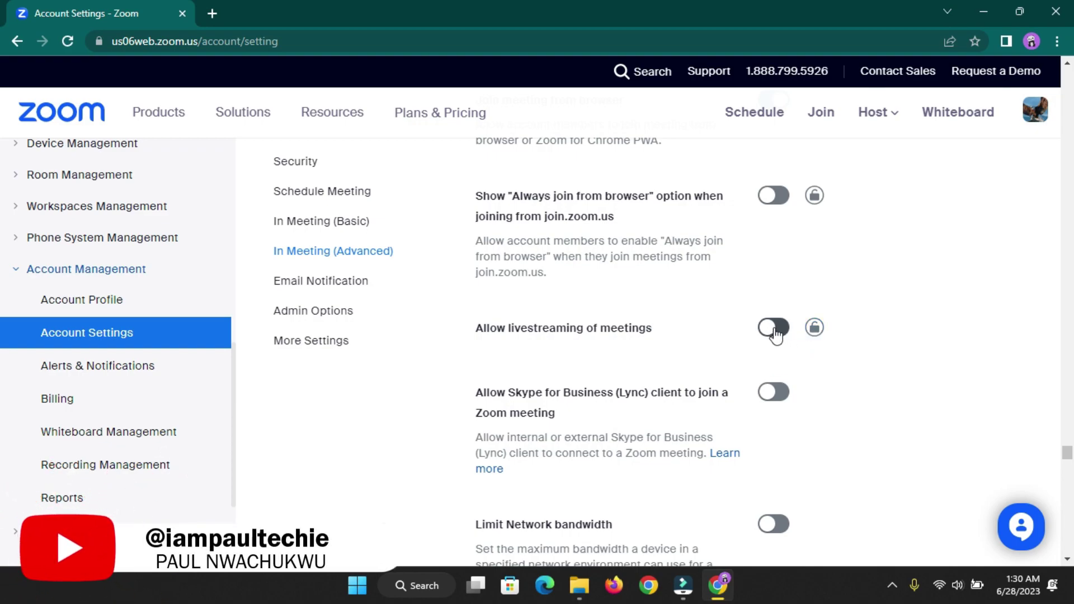
- Turn on Allow livestreaming of meetings and confirm Enable, leaving Facebook, Workplace, YouTube and Twitch checked
{"action": "left_click", "coordinate": [774, 330]}
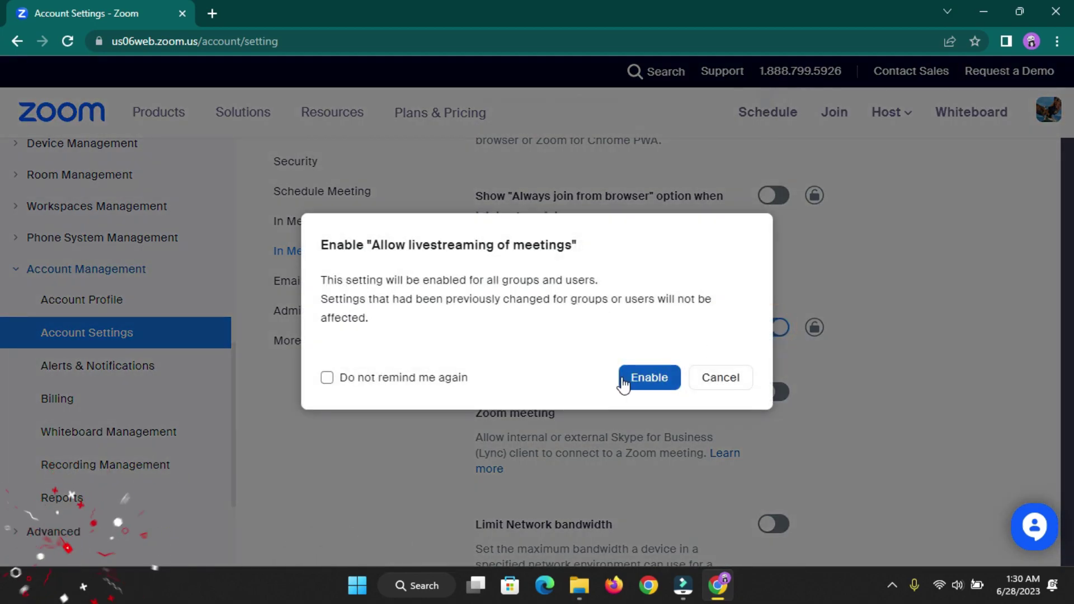
{"action": "left_click", "coordinate": [640, 380]}
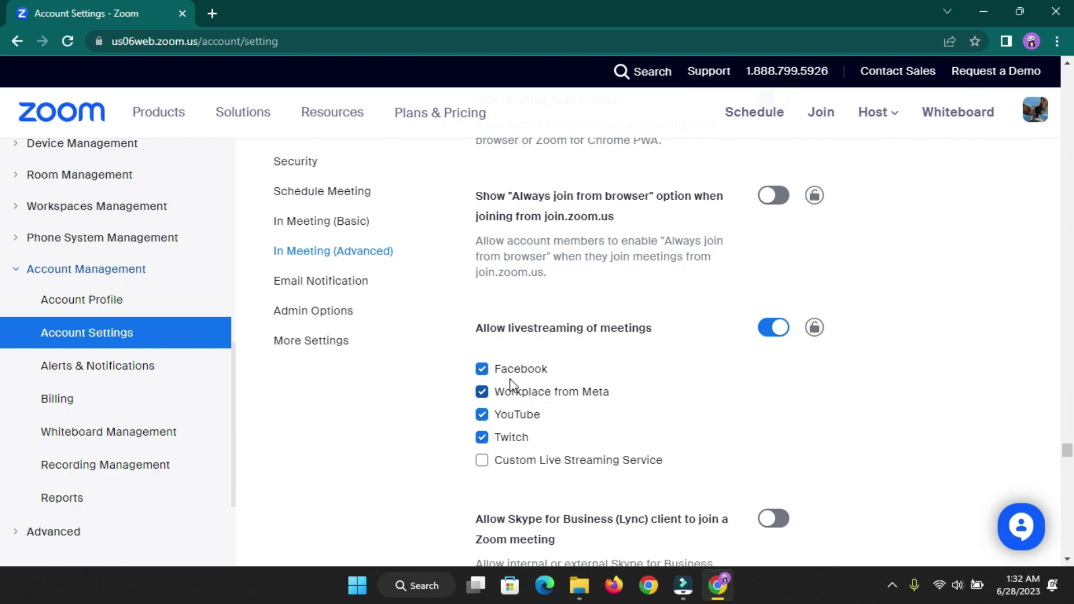
{"action": "scroll", "coordinate": [484, 472], "scroll_direction": "down", "scroll_amount": 3}
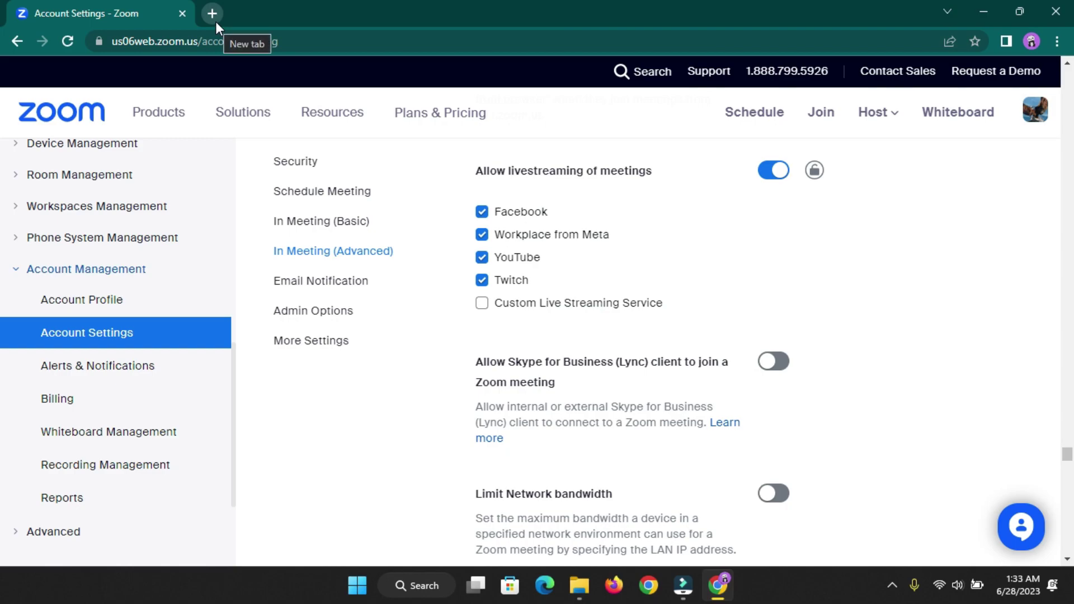
- Search 'download' in a new tab and open the Zoom for Windows download page
{"action": "left_click", "coordinate": [216, 19]}
{"action": "type", "text": "d"}
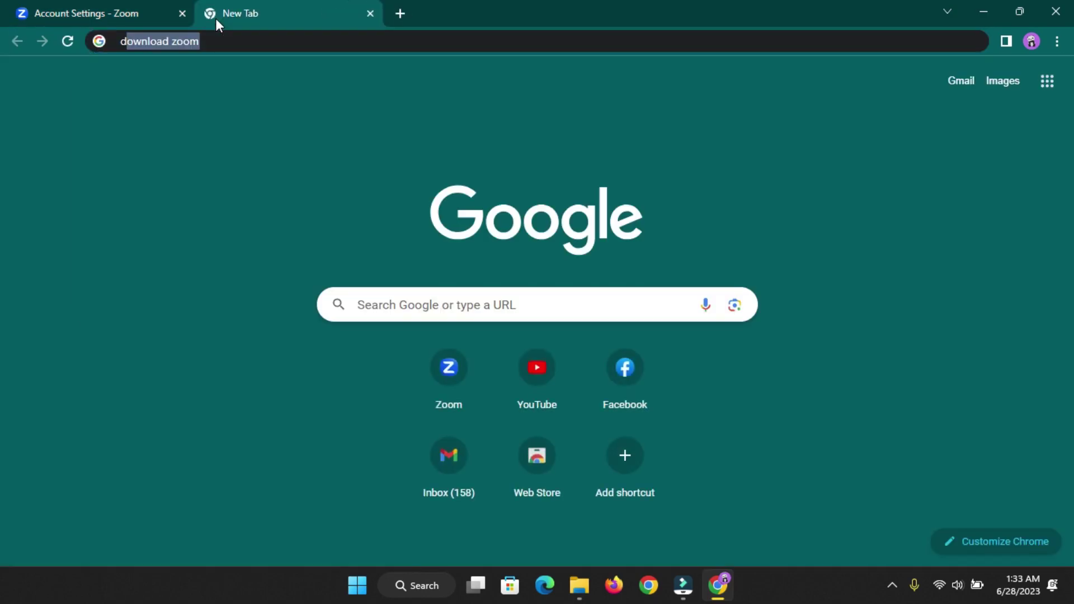
{"action": "type", "text": "ownload"}
{"action": "key", "text": "Return"}
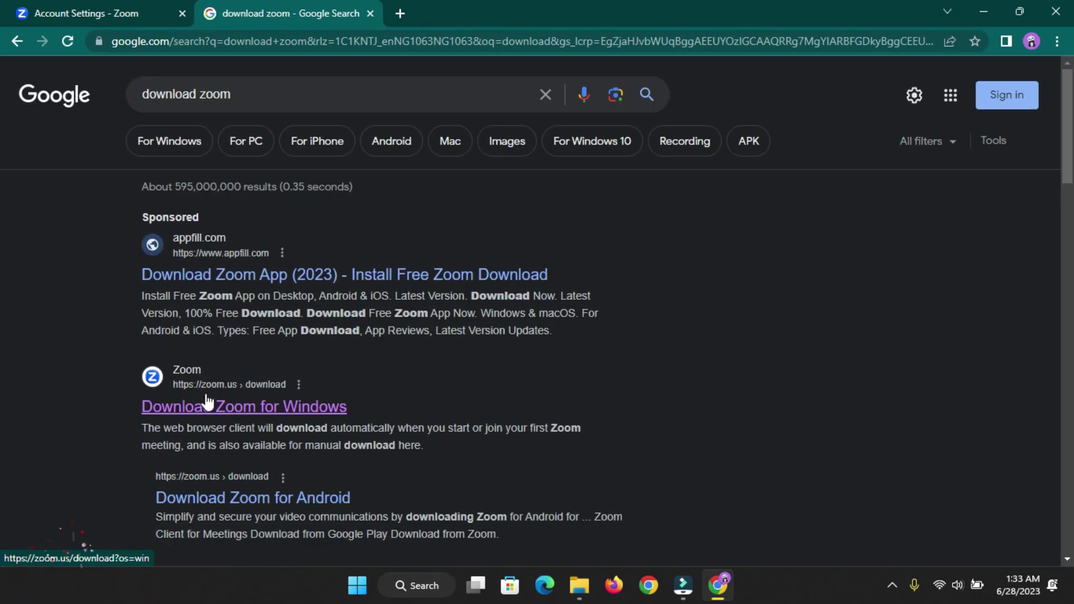
{"action": "left_click", "coordinate": [258, 407]}
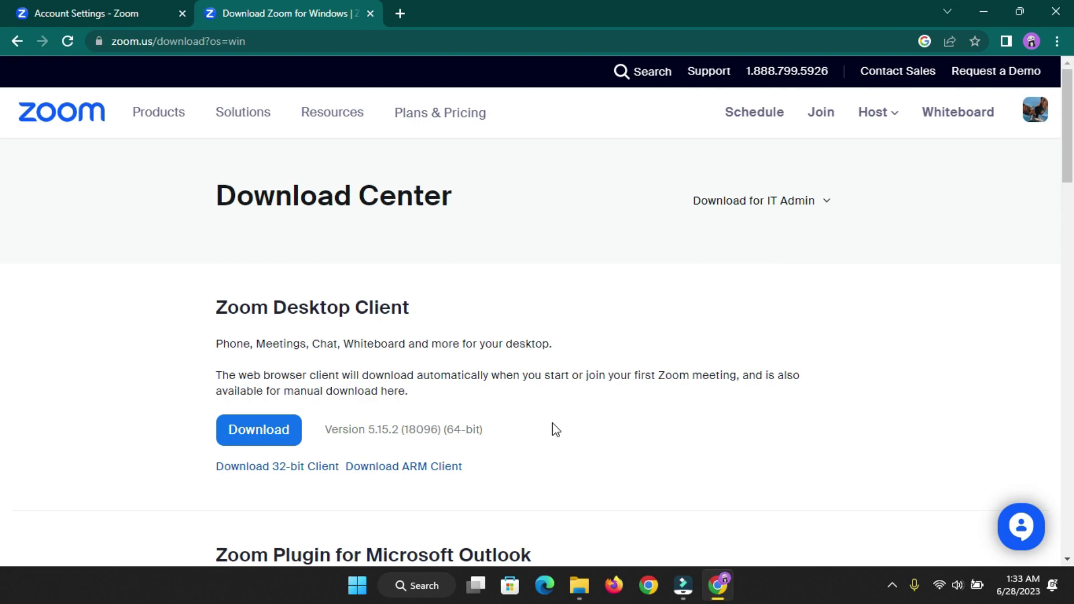
- Download the Zoom desktop installer and show it in the Downloads folder
{"action": "left_click", "coordinate": [269, 431]}
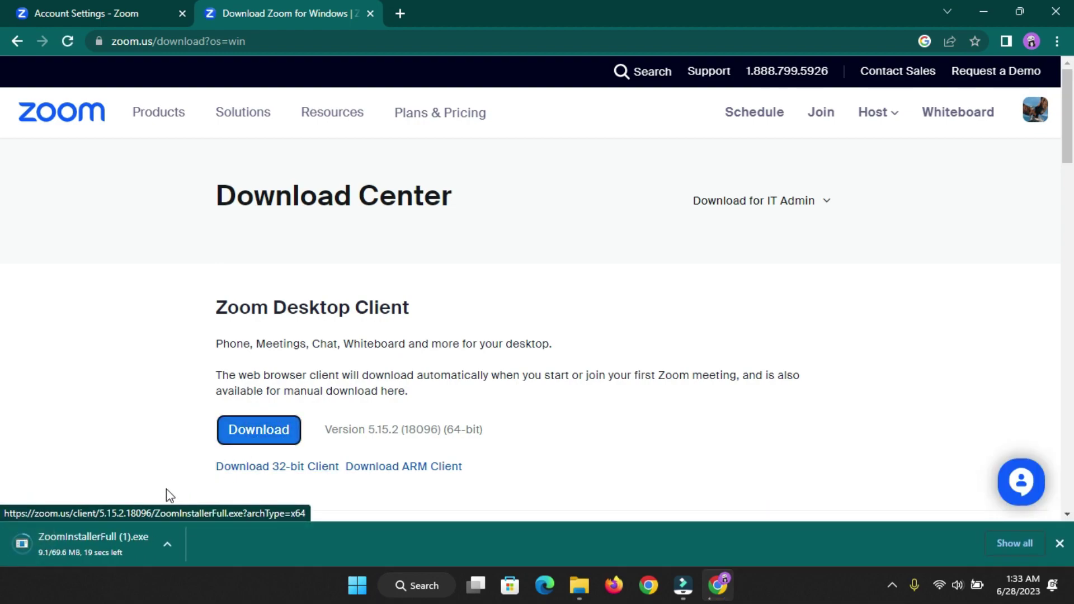
{"action": "left_click", "coordinate": [167, 542]}
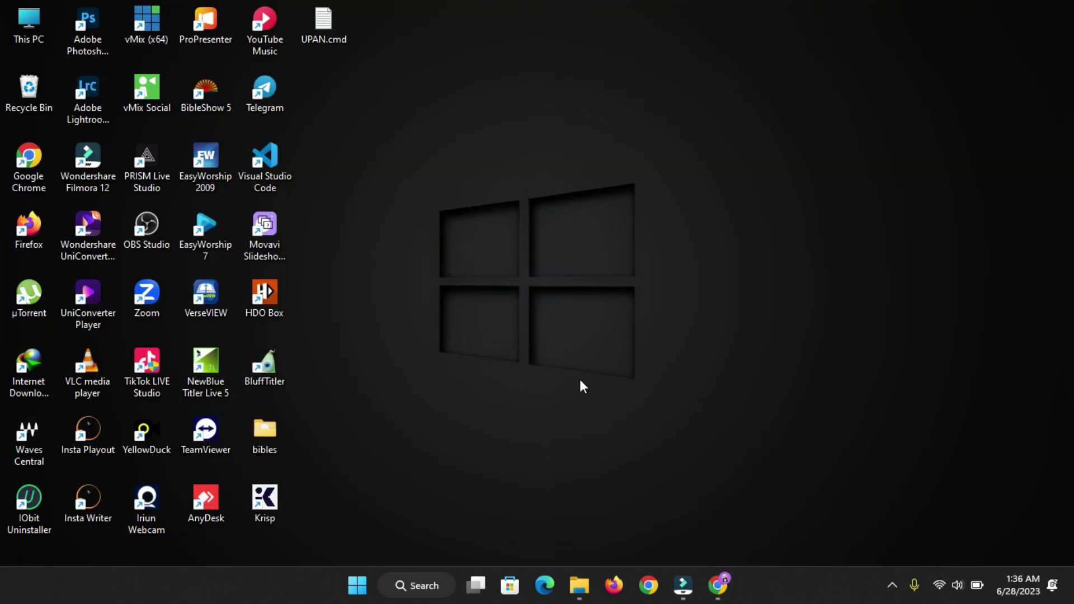
{"action": "left_click", "coordinate": [579, 585]}
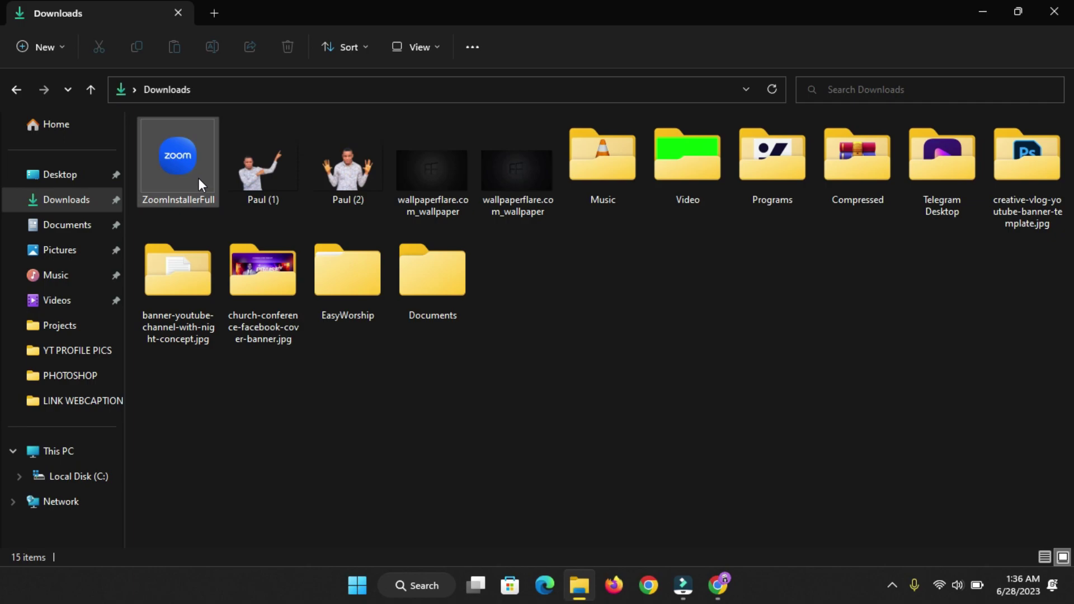
- Run ZoomInstallerFull from Downloads and minimize Explorer to reveal the Zoom start screen
{"action": "double_click", "coordinate": [197, 165]}
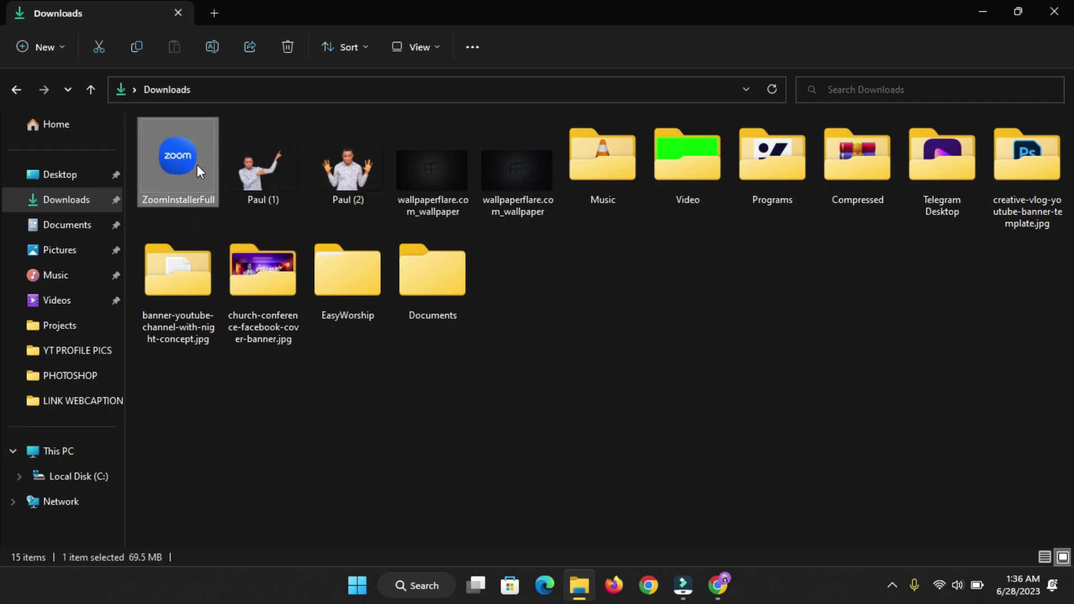
{"action": "right_click", "coordinate": [197, 164]}
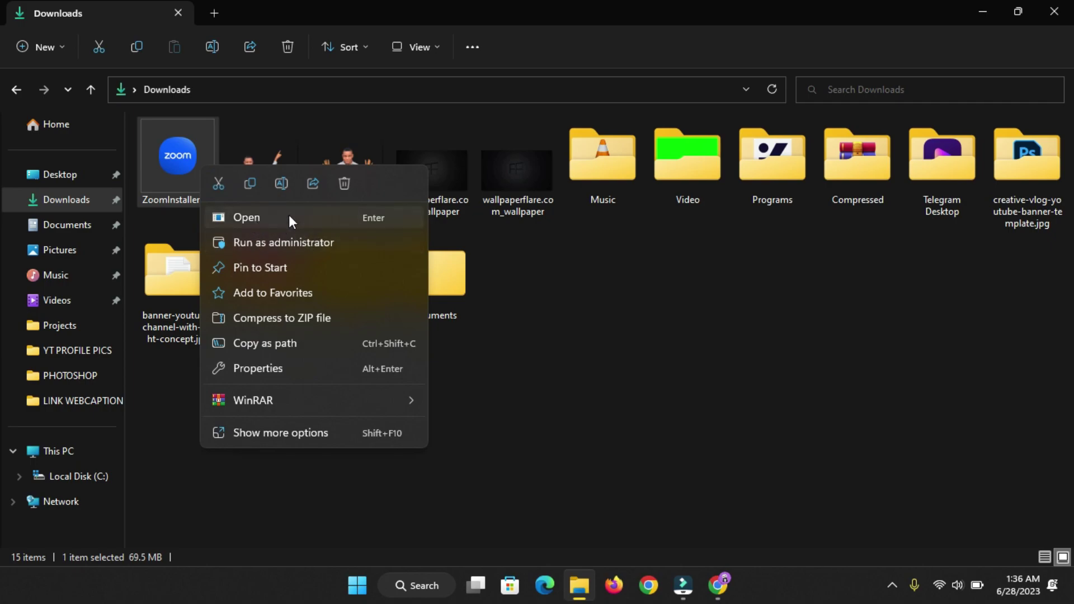
{"action": "left_click", "coordinate": [569, 291]}
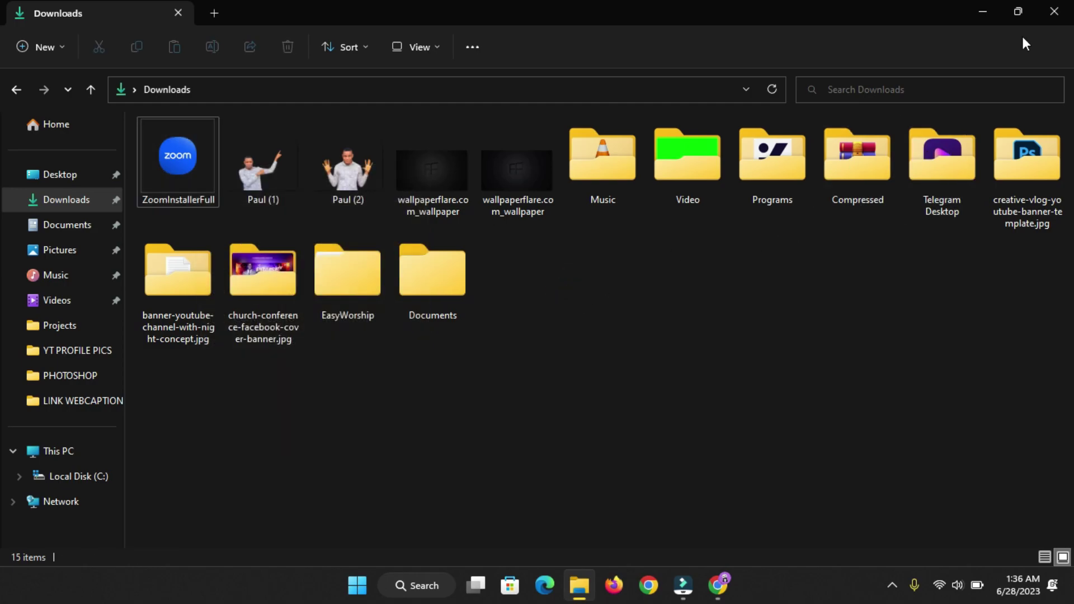
{"action": "left_click", "coordinate": [982, 11]}
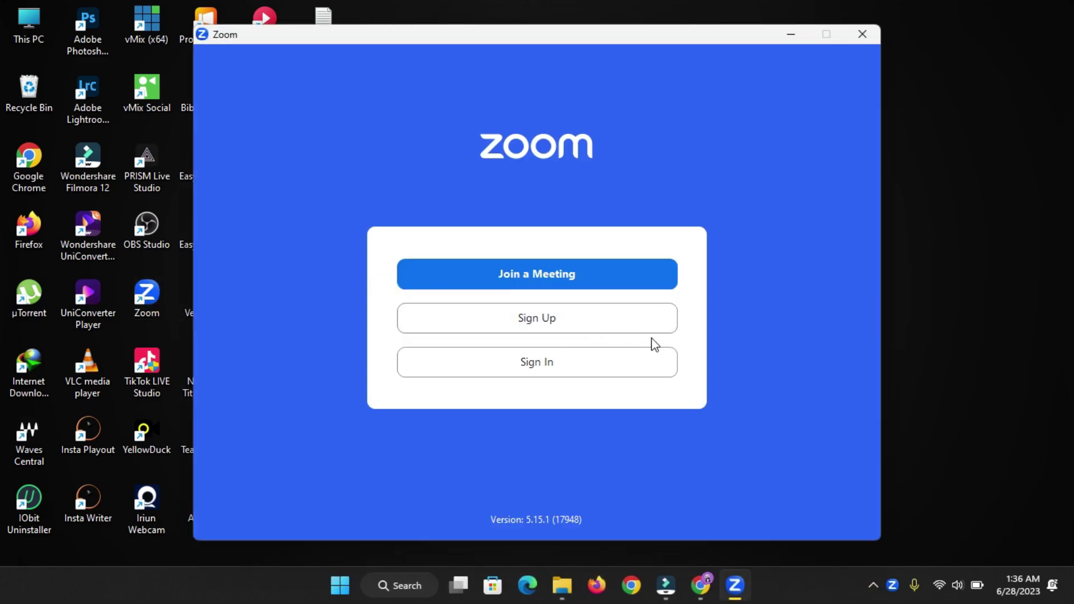
- Sign in to the Zoom desktop client with the account e-mail and password
{"action": "left_click", "coordinate": [645, 364]}
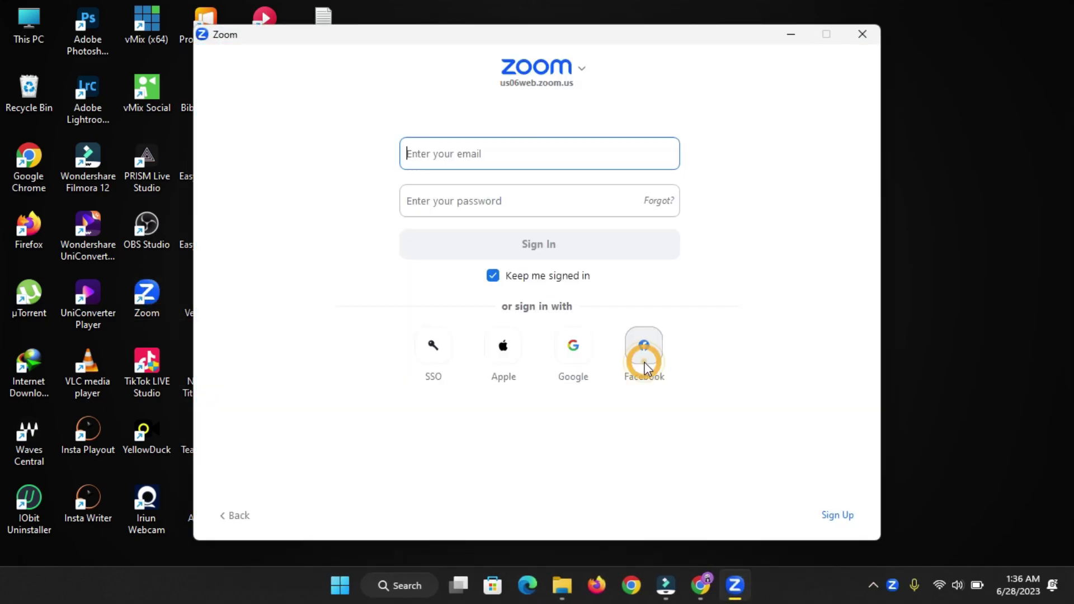
{"action": "left_click", "coordinate": [490, 161]}
{"action": "key", "text": "Tab"}
{"action": "type", "text": "******"}
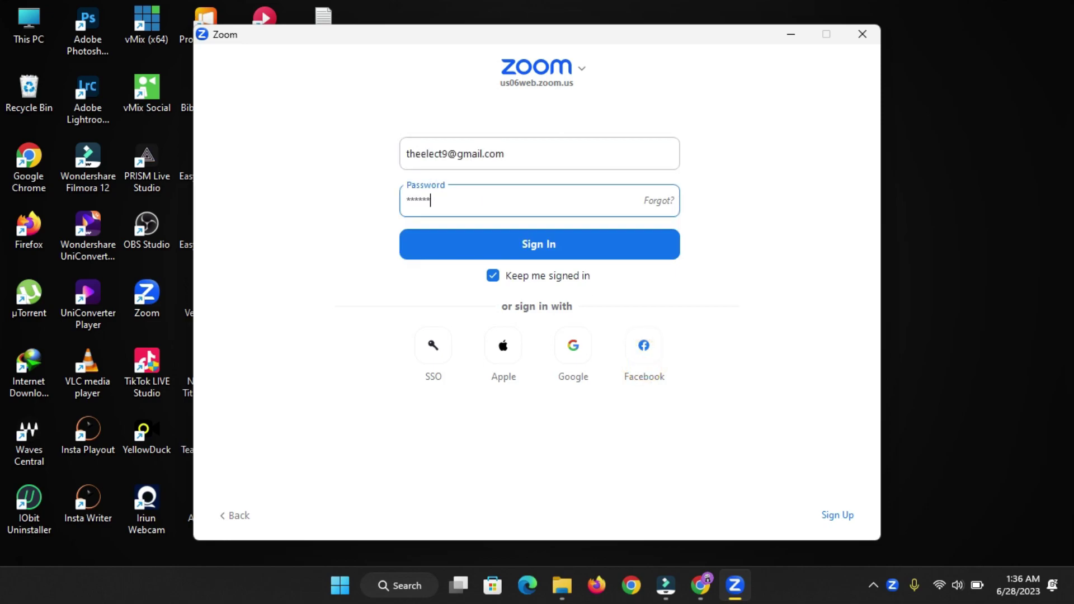
{"action": "type", "text": "*****"}
{"action": "left_click", "coordinate": [499, 248]}
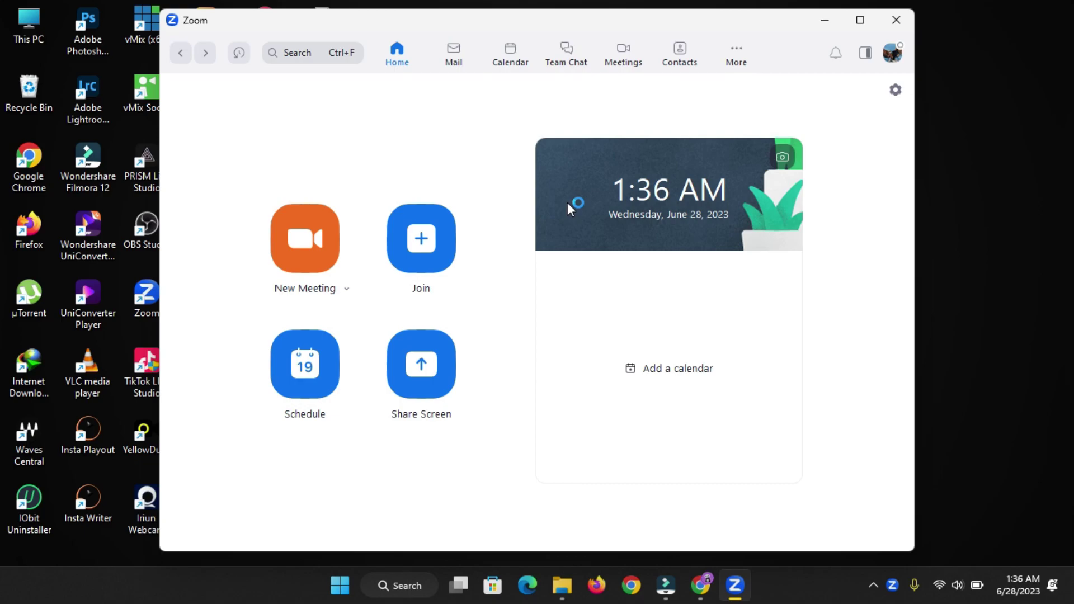
- Start a maximized new meeting, mute the microphone, and check the audio and camera choices
{"action": "left_click", "coordinate": [305, 249]}
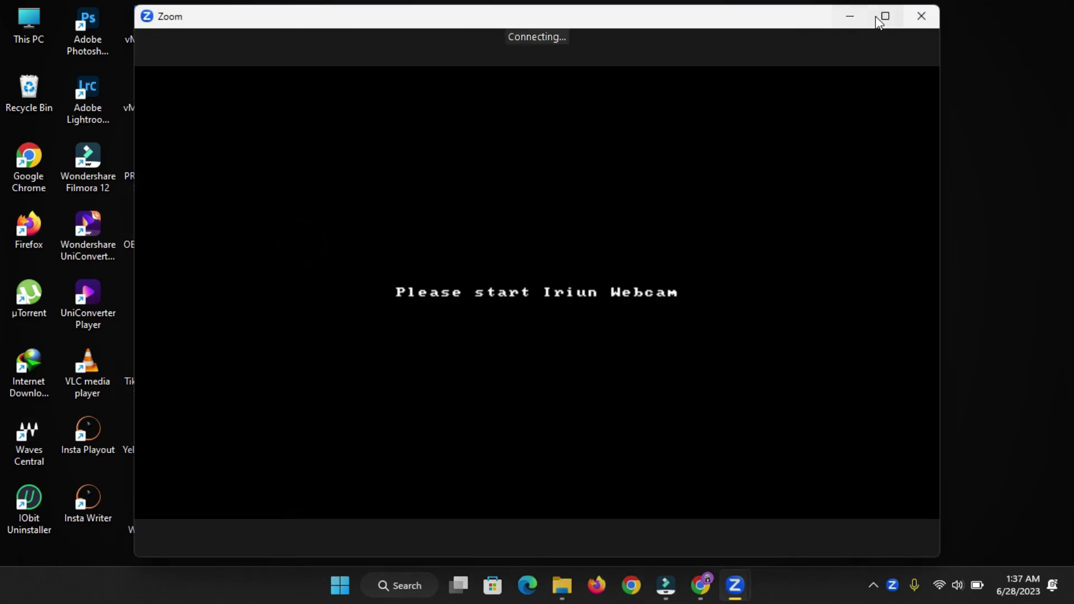
{"action": "left_click", "coordinate": [876, 18]}
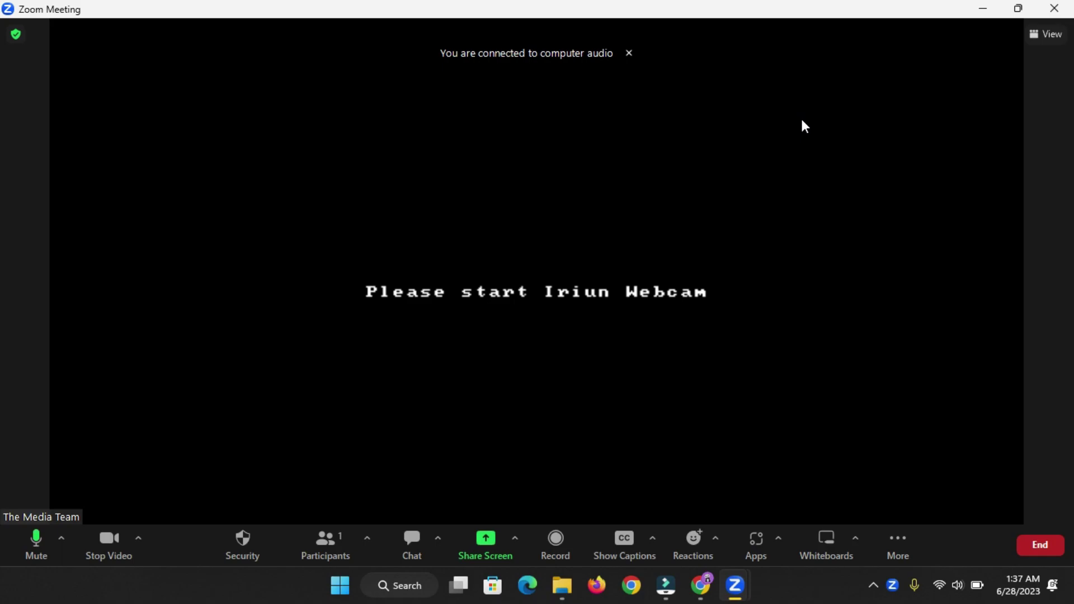
{"action": "left_click", "coordinate": [25, 546]}
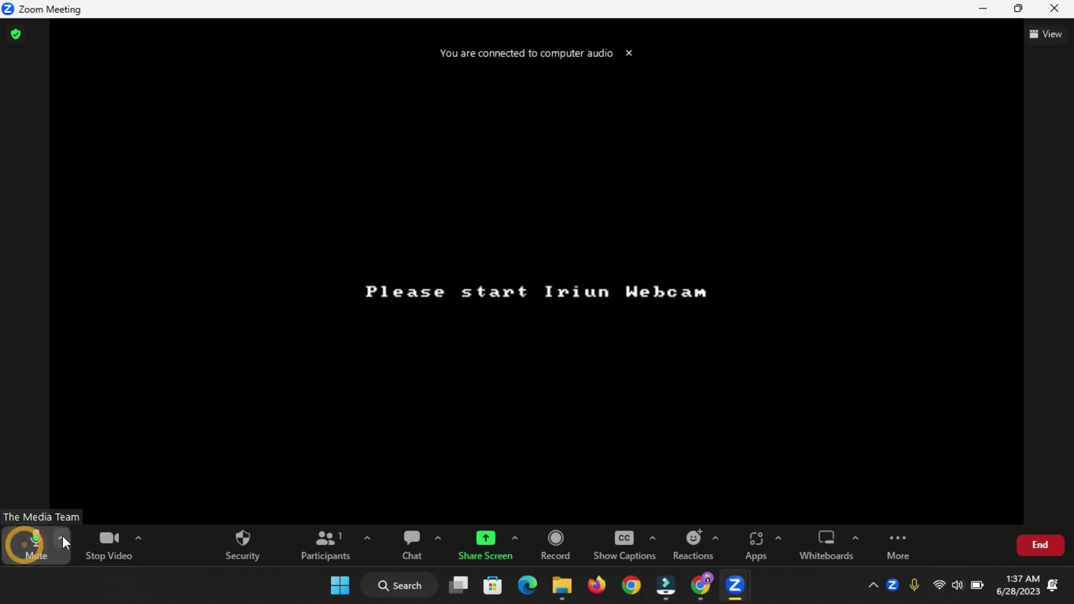
{"action": "left_click", "coordinate": [61, 539]}
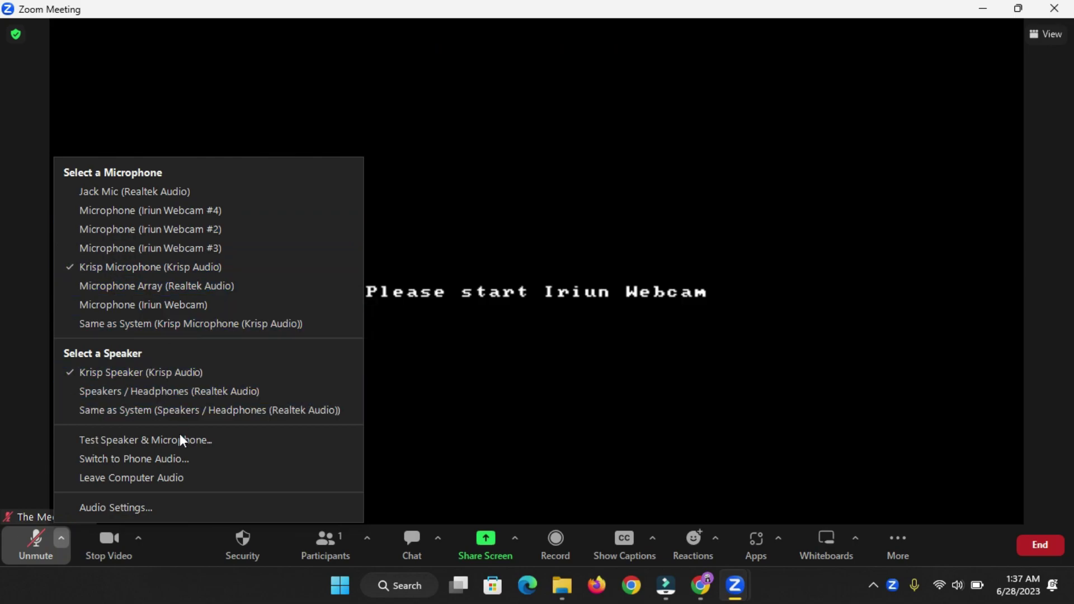
{"action": "left_click", "coordinate": [138, 542]}
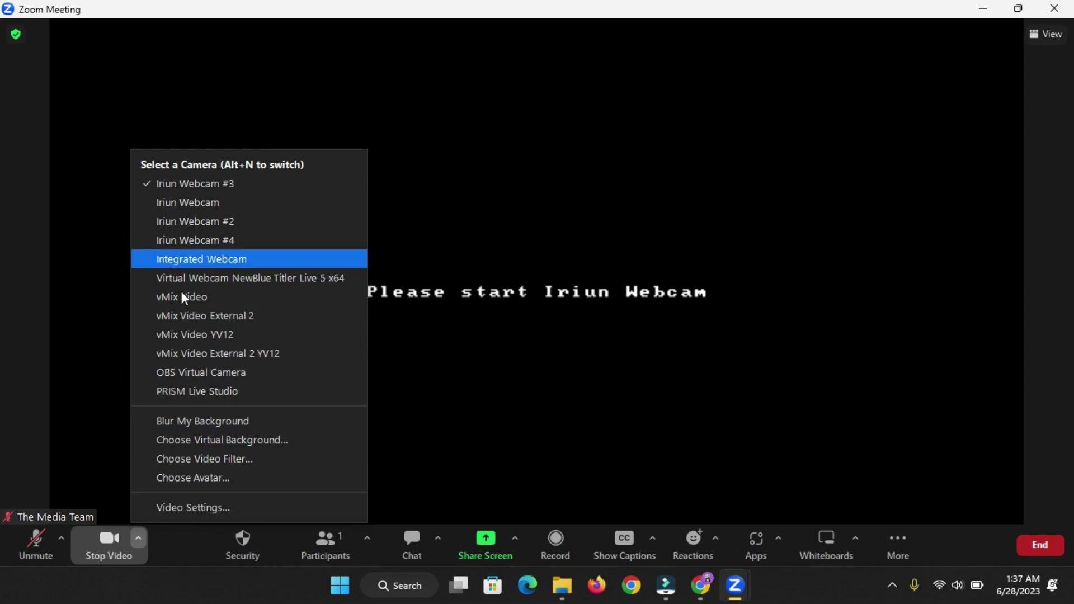
{"action": "left_click", "coordinate": [190, 508]}
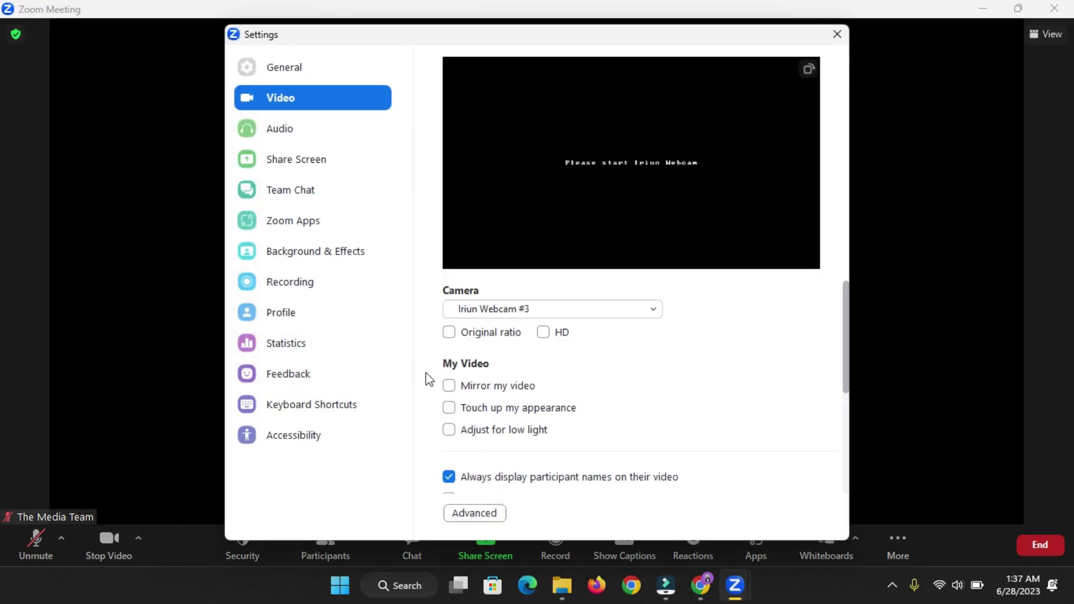
{"action": "left_click", "coordinate": [450, 391]}
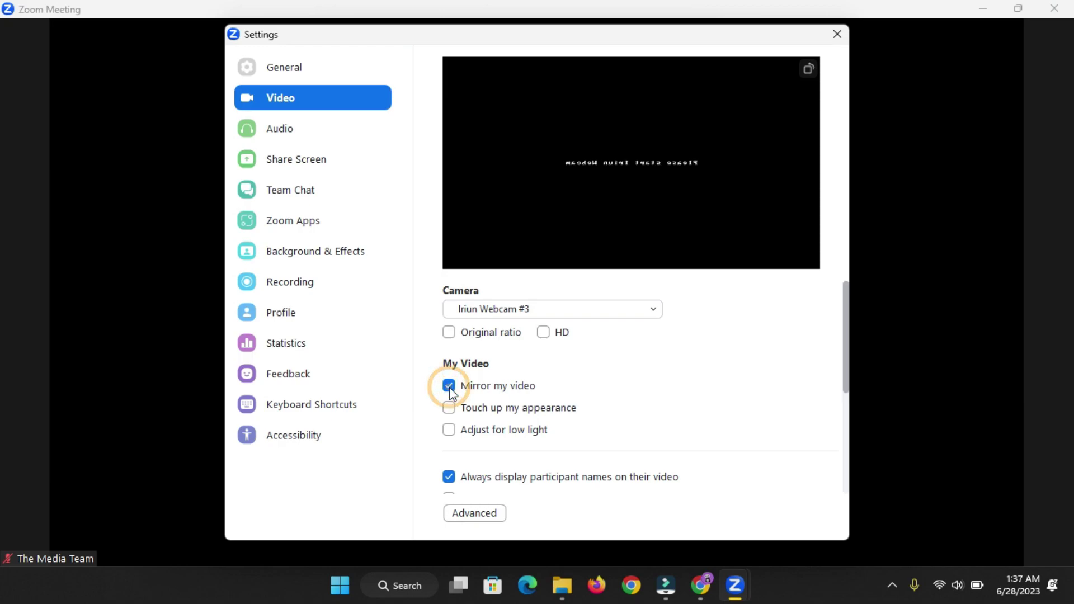
{"action": "left_click", "coordinate": [450, 390]}
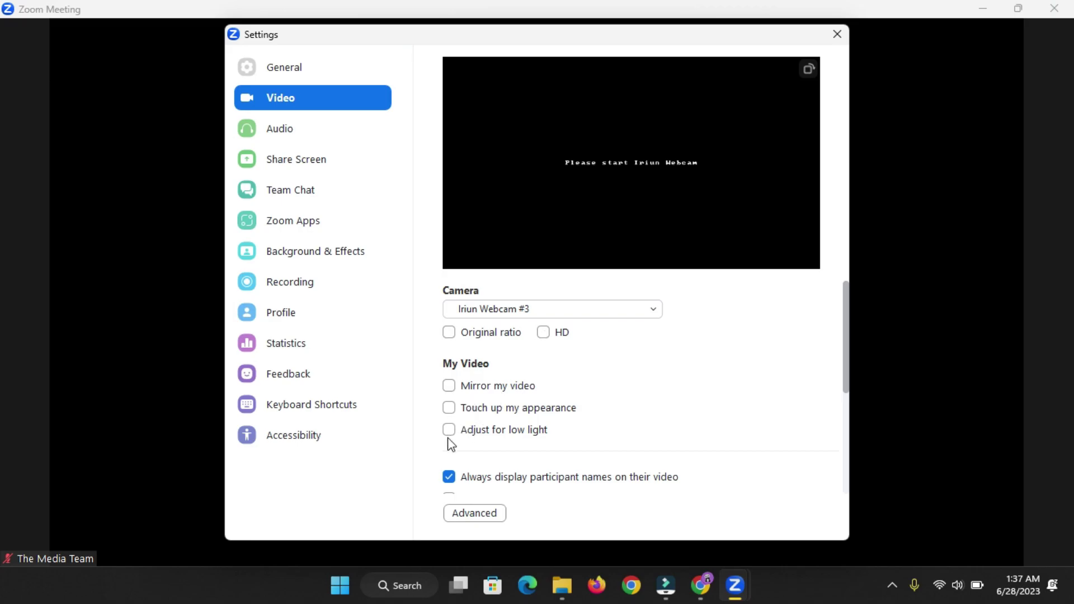
{"action": "left_click", "coordinate": [837, 33]}
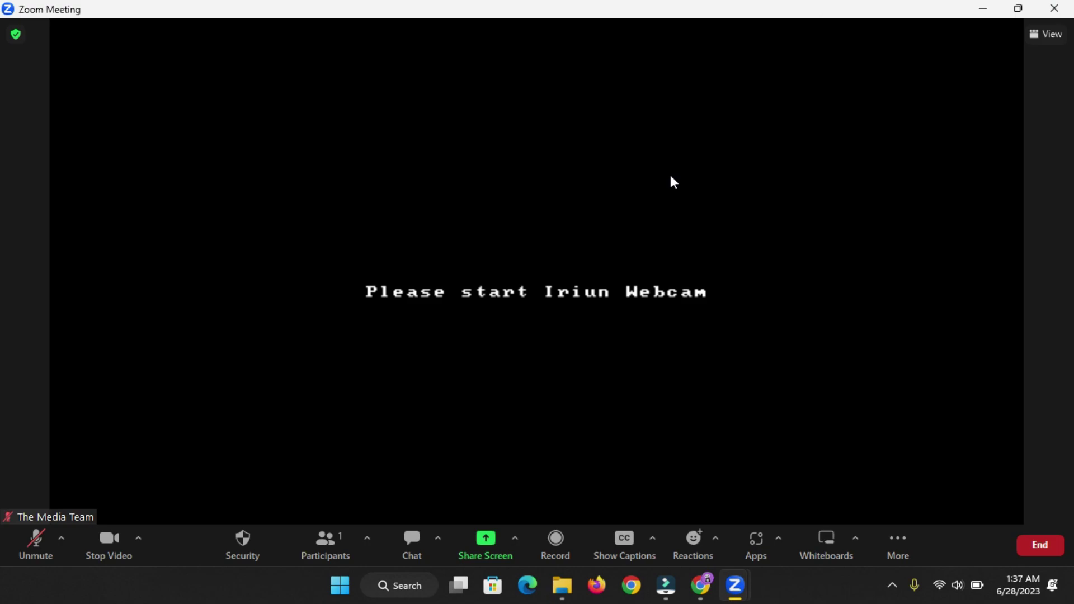
- Open the meeting's livestream options and check the account's livestreaming settings in the browser
{"action": "left_click", "coordinate": [903, 540]}
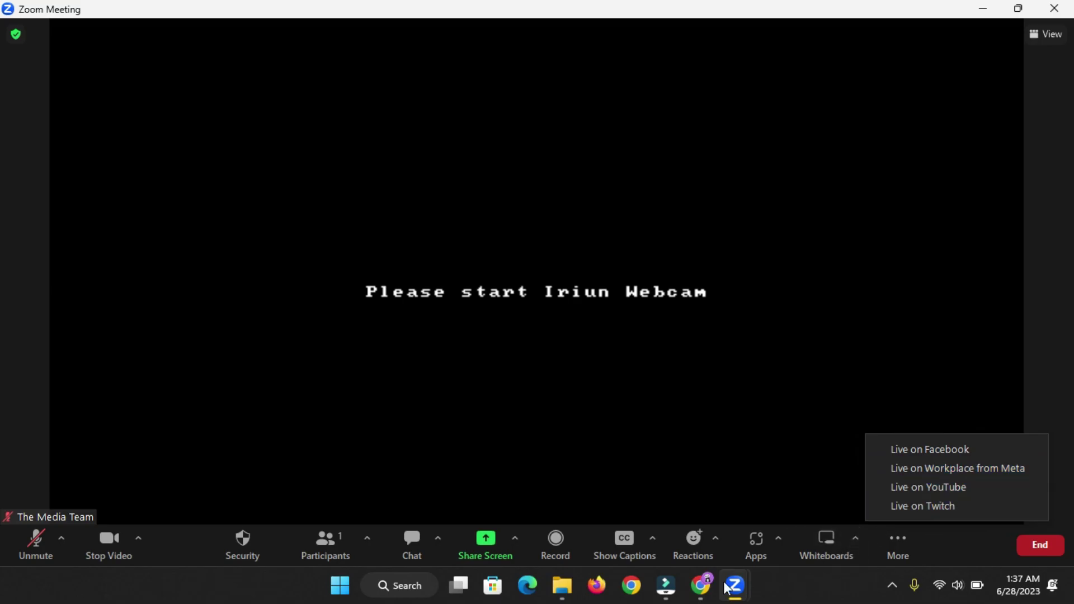
{"action": "left_click", "coordinate": [702, 585]}
{"action": "left_click", "coordinate": [127, 8]}
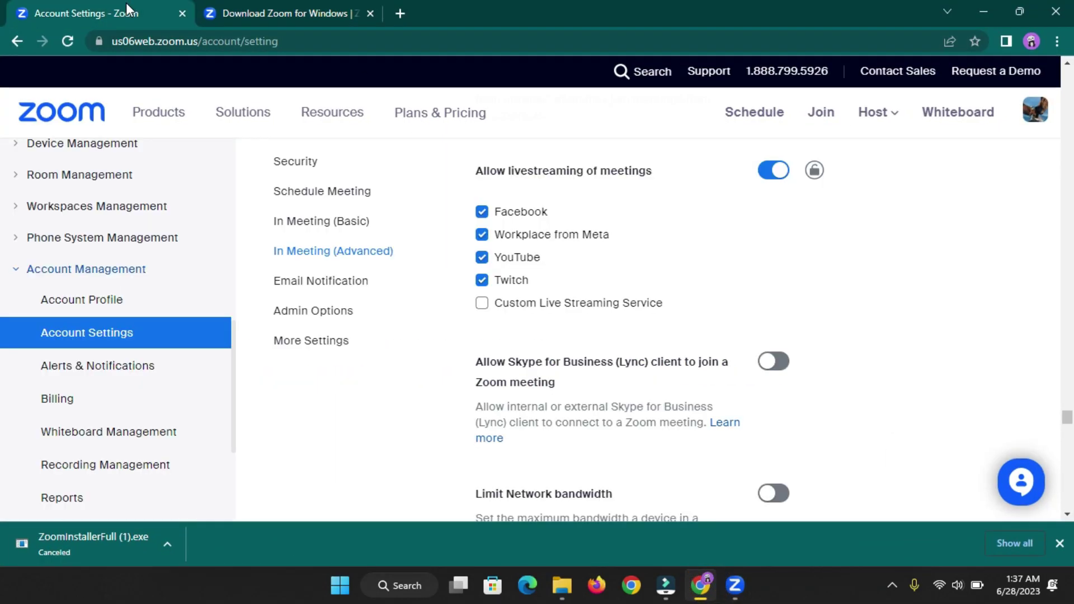
{"action": "scroll", "coordinate": [586, 290], "scroll_direction": "up", "scroll_amount": 1}
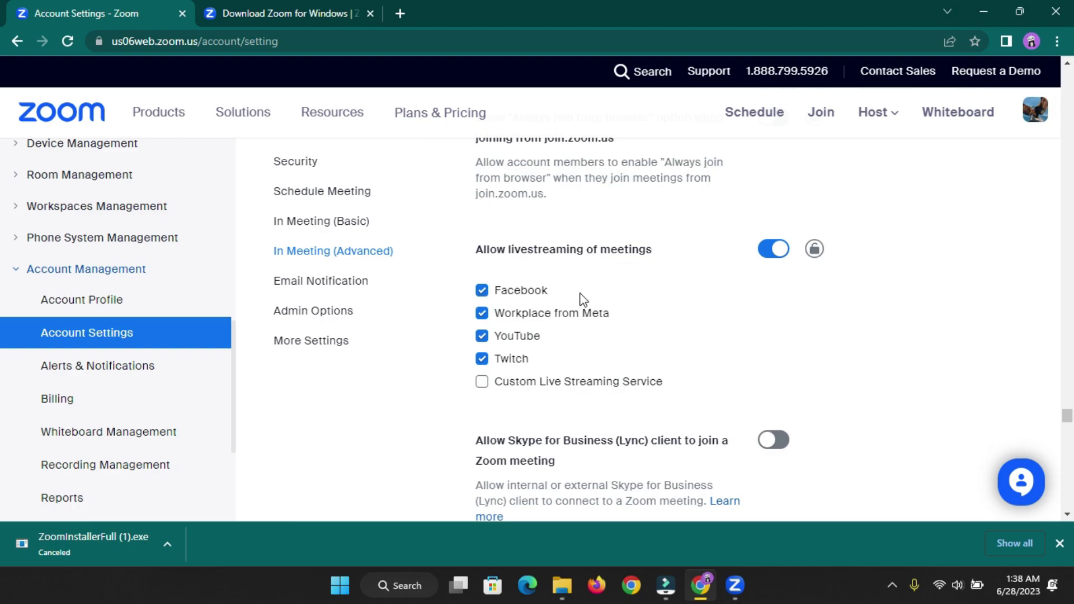
- Return to the meeting and reopen the Facebook, Workplace from Meta, YouTube and Twitch list
{"action": "mouse_move", "coordinate": [735, 585]}
{"action": "left_click", "coordinate": [825, 502]}
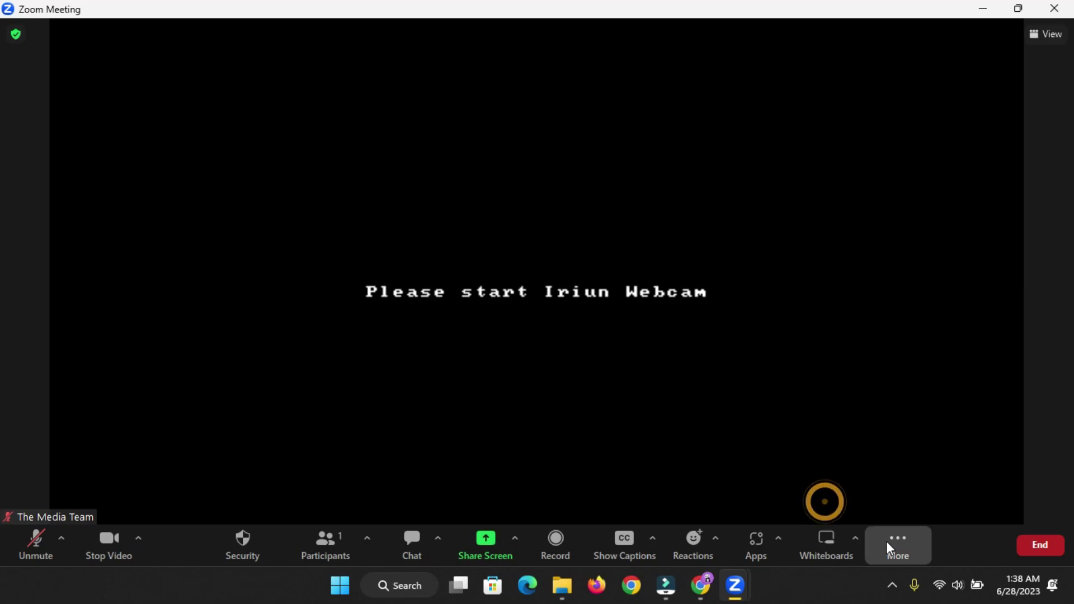
{"action": "left_click", "coordinate": [891, 542]}
{"action": "left_click", "coordinate": [712, 594]}
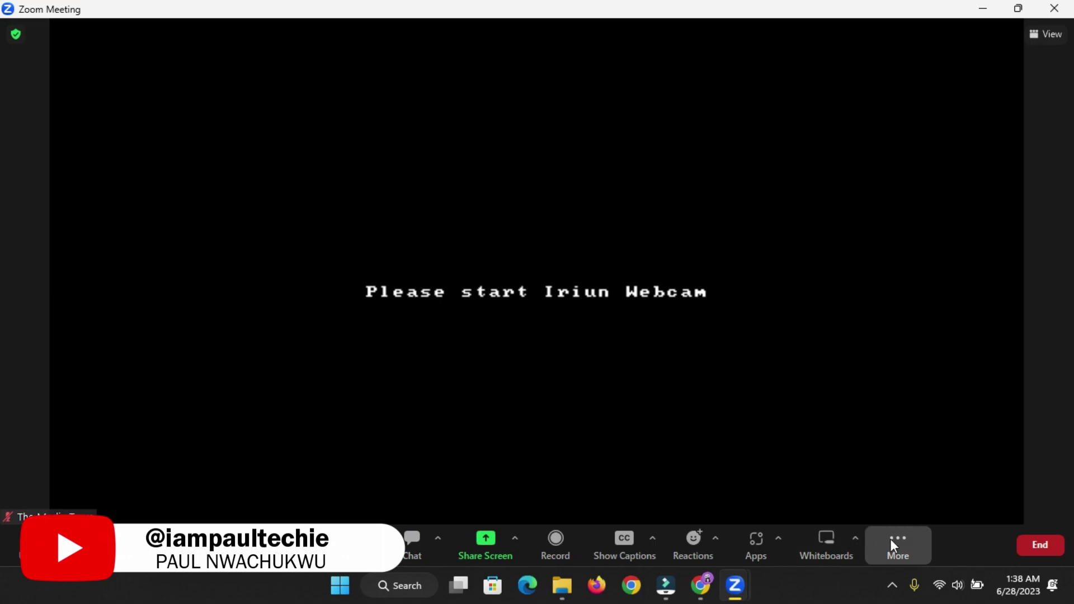
{"action": "left_click", "coordinate": [891, 540]}
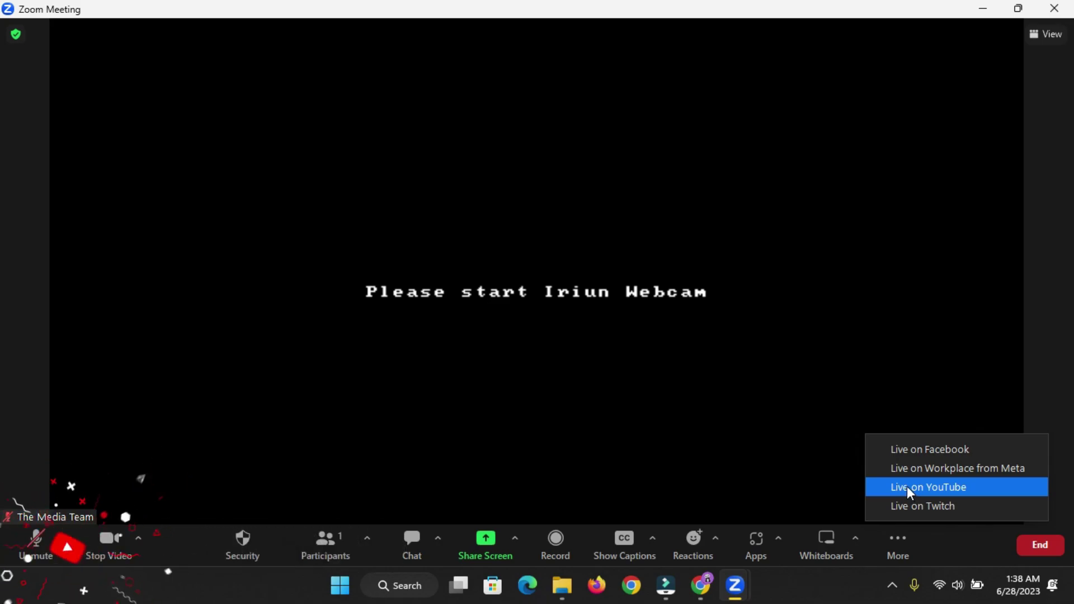
- Choose Live on Facebook and log in using the browser's saved Facebook login
{"action": "left_click", "coordinate": [915, 450]}
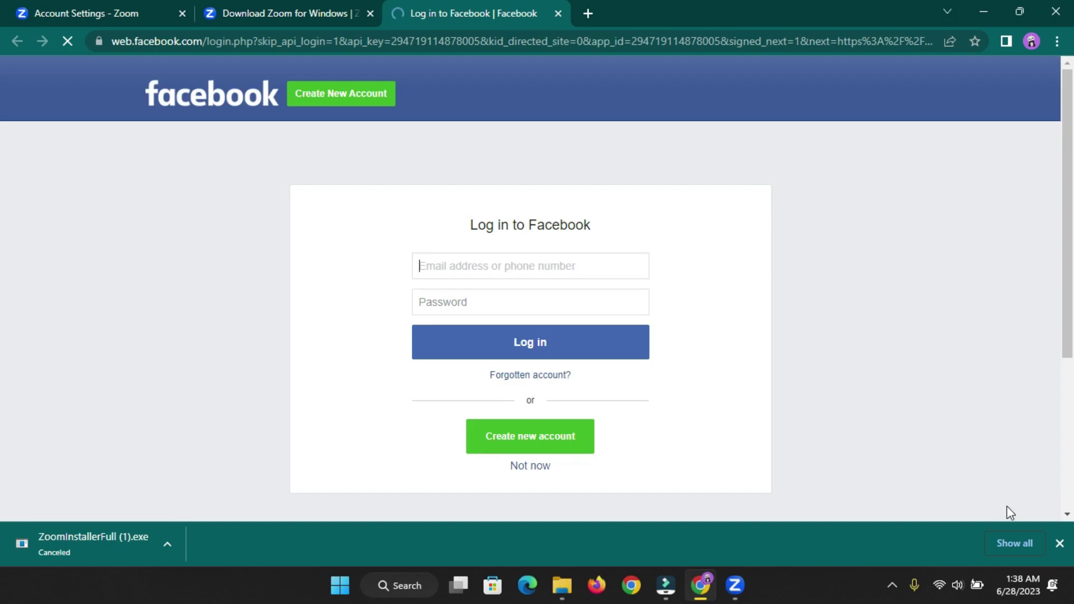
{"action": "left_click", "coordinate": [1059, 543]}
{"action": "left_click", "coordinate": [515, 267]}
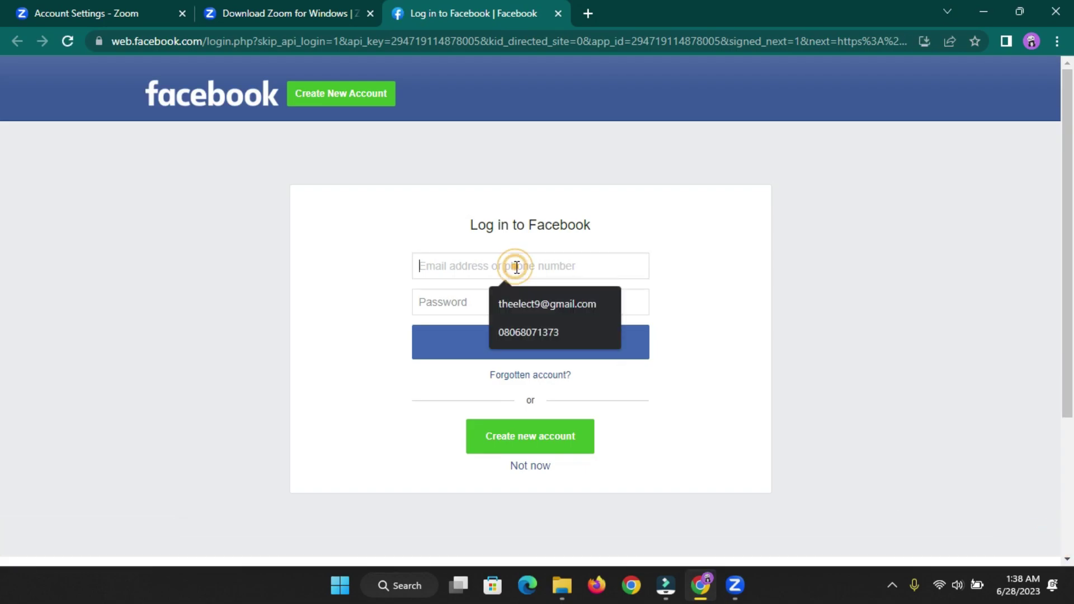
{"action": "left_click", "coordinate": [524, 329]}
{"action": "left_click", "coordinate": [473, 331]}
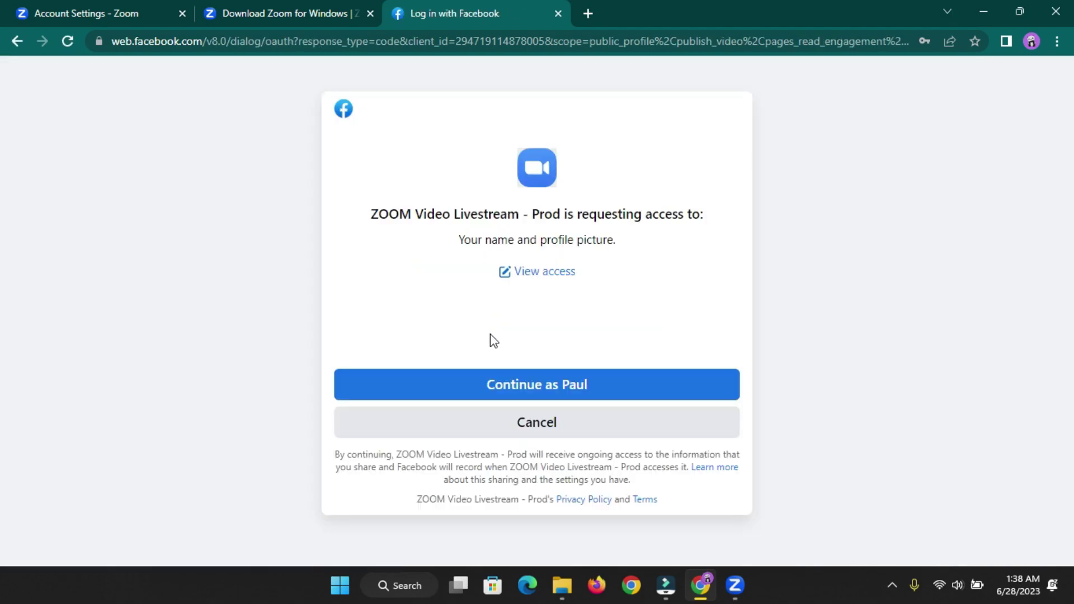
- Approve the app's profile access and set its post audience to Public
{"action": "left_click", "coordinate": [531, 386]}
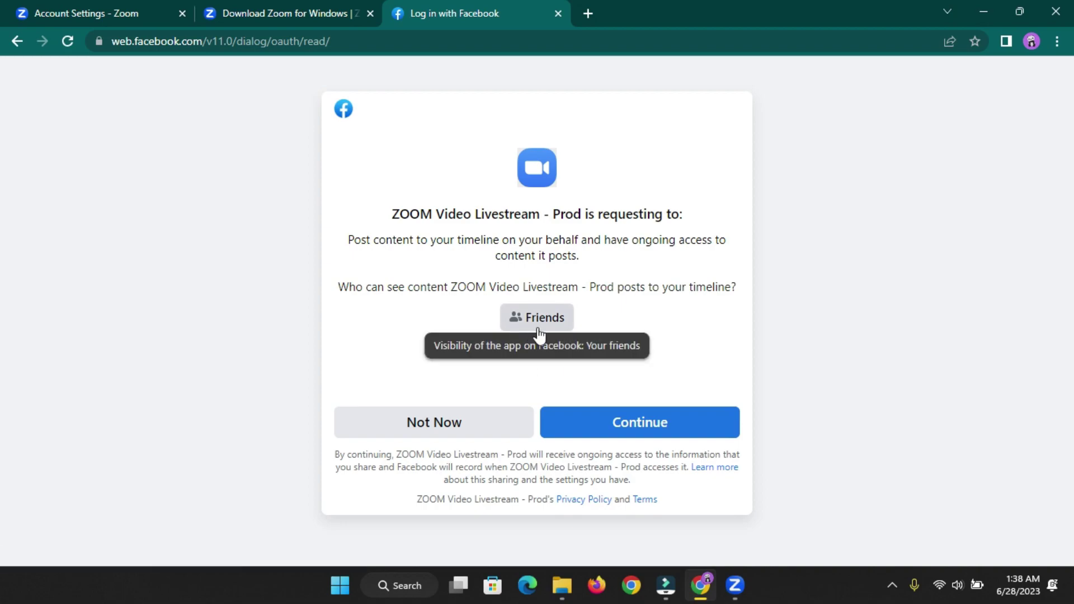
{"action": "left_click", "coordinate": [533, 330]}
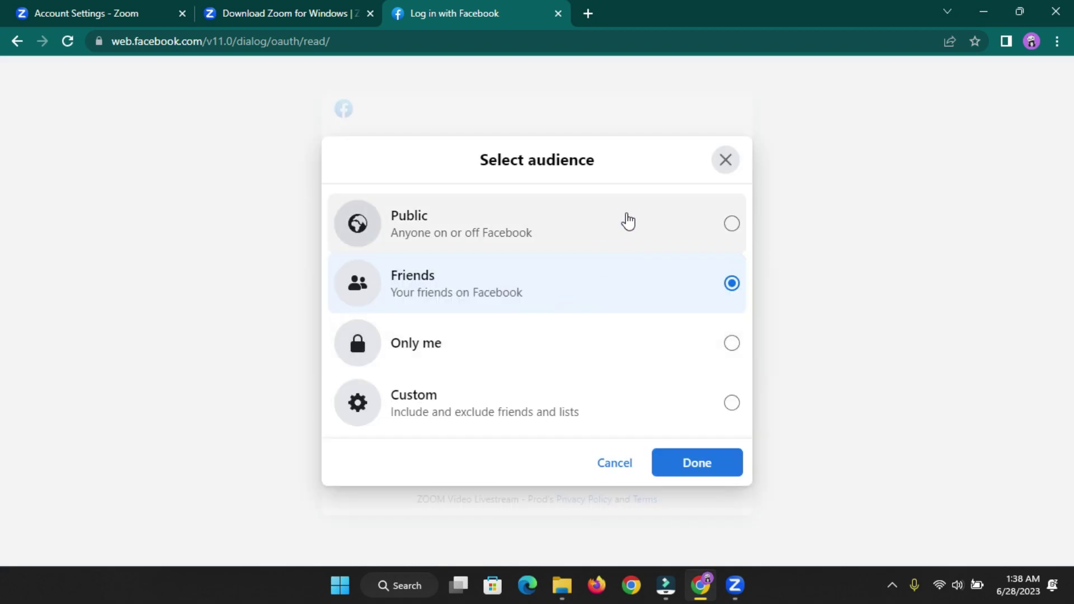
{"action": "left_click", "coordinate": [623, 231]}
{"action": "left_click", "coordinate": [681, 467]}
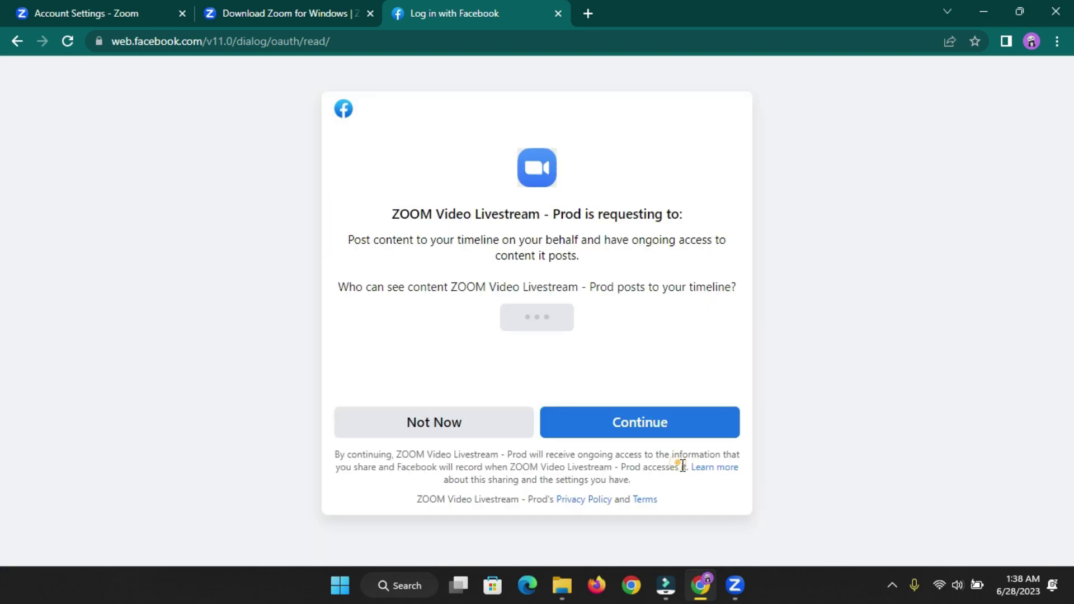
{"action": "left_click", "coordinate": [644, 427]}
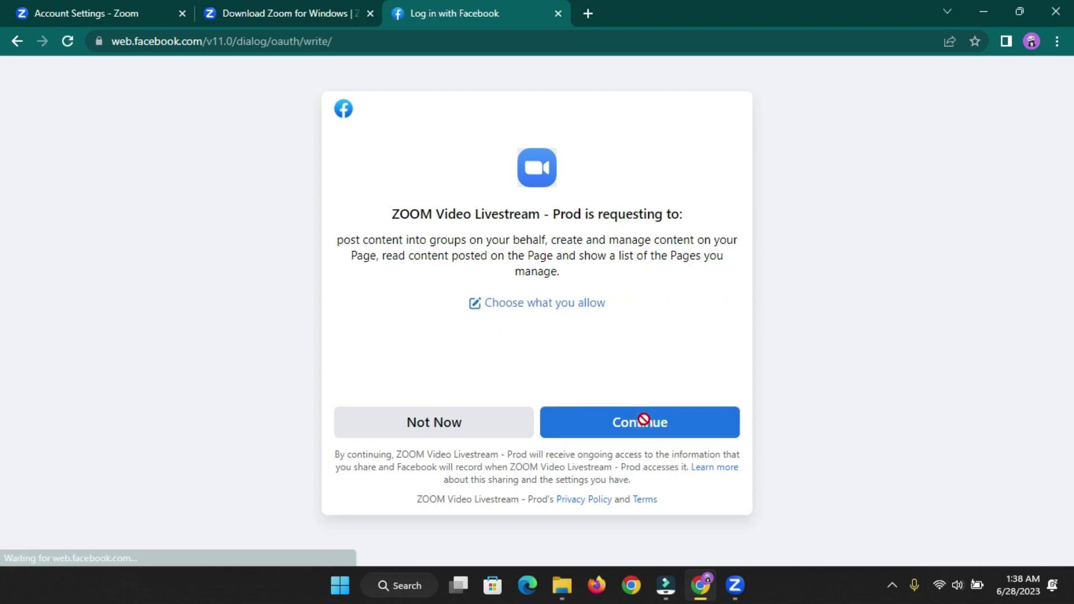
- Review the allowed groups list, then approve Zoom's access to pages and groups
{"action": "left_click", "coordinate": [556, 307]}
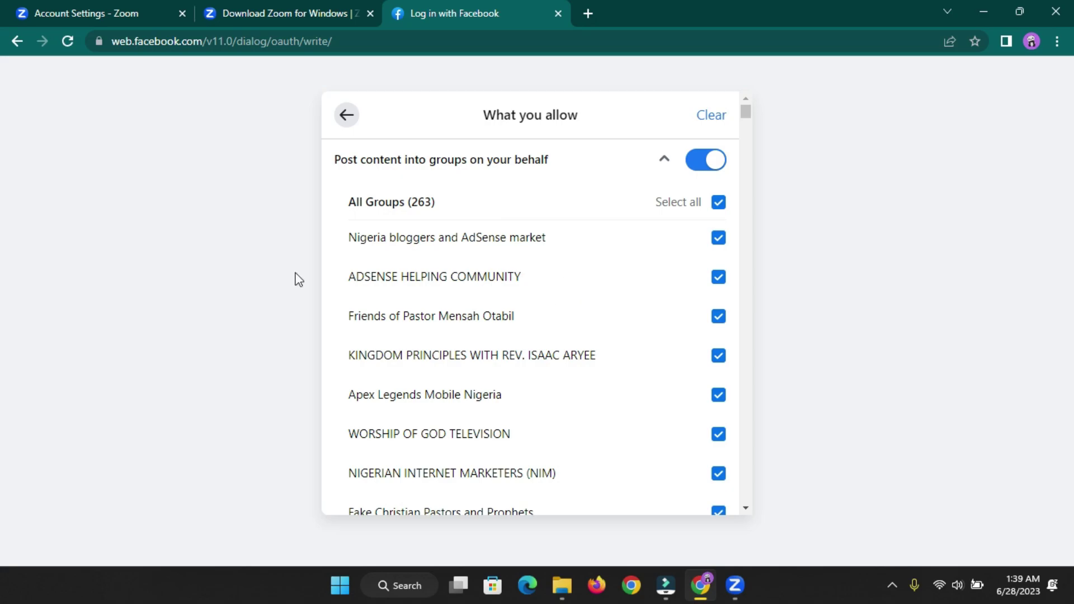
{"action": "left_click", "coordinate": [346, 115]}
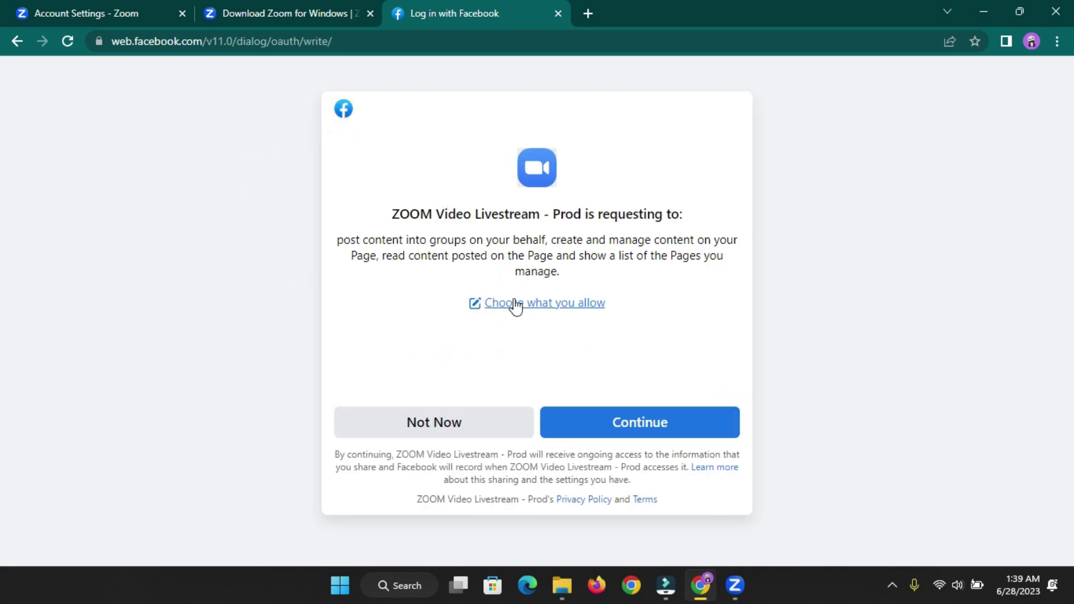
{"action": "left_click", "coordinate": [563, 306]}
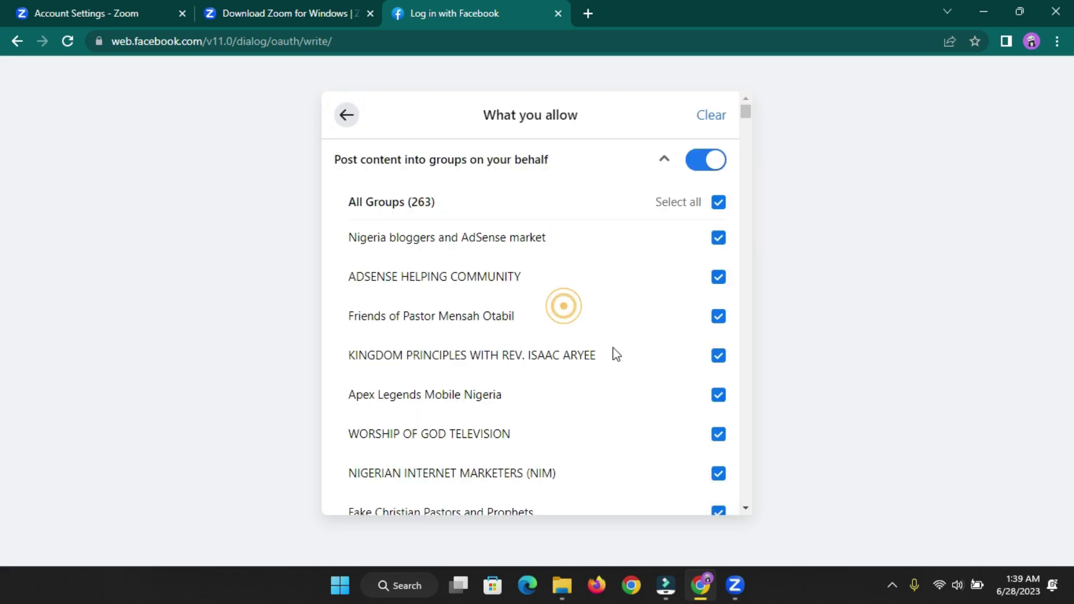
{"action": "left_click", "coordinate": [346, 116]}
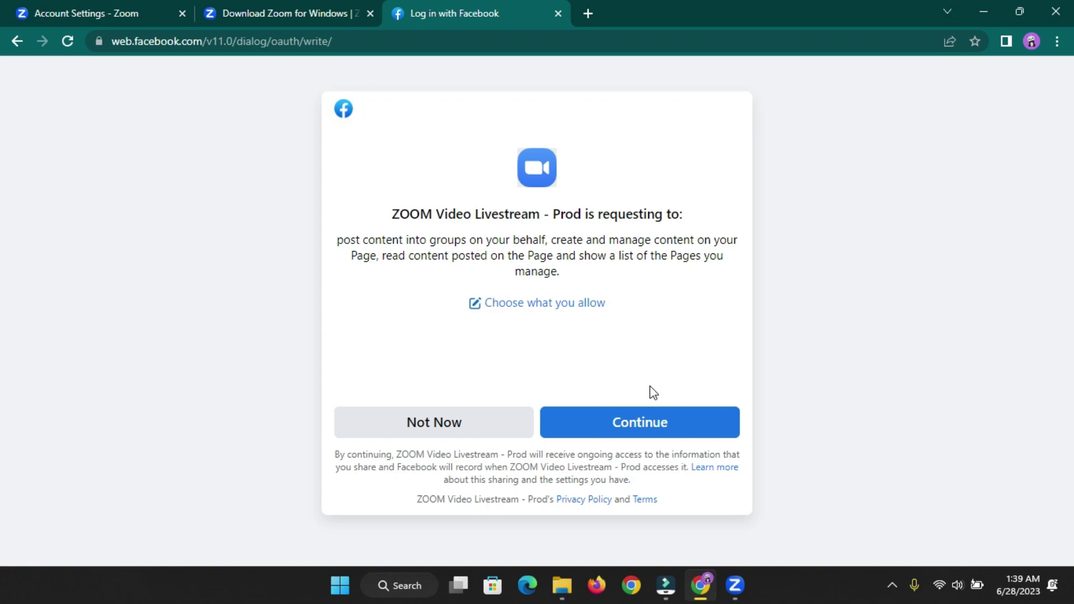
{"action": "left_click", "coordinate": [643, 421]}
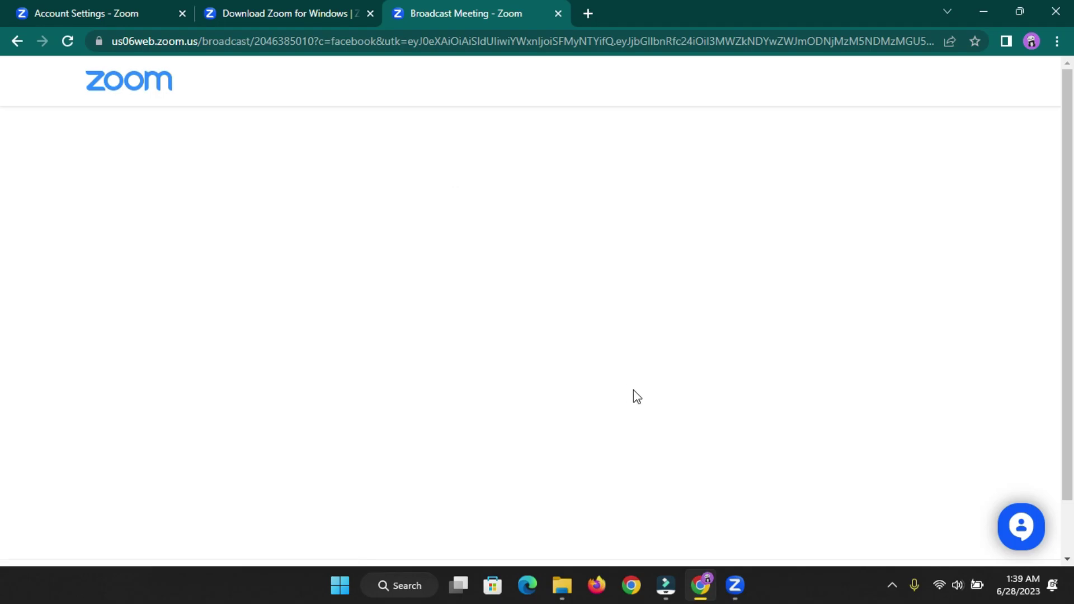
- Set Choose where to post to Share to your Page and browse the Page list
{"action": "scroll", "coordinate": [805, 335], "scroll_direction": "down", "scroll_amount": 3}
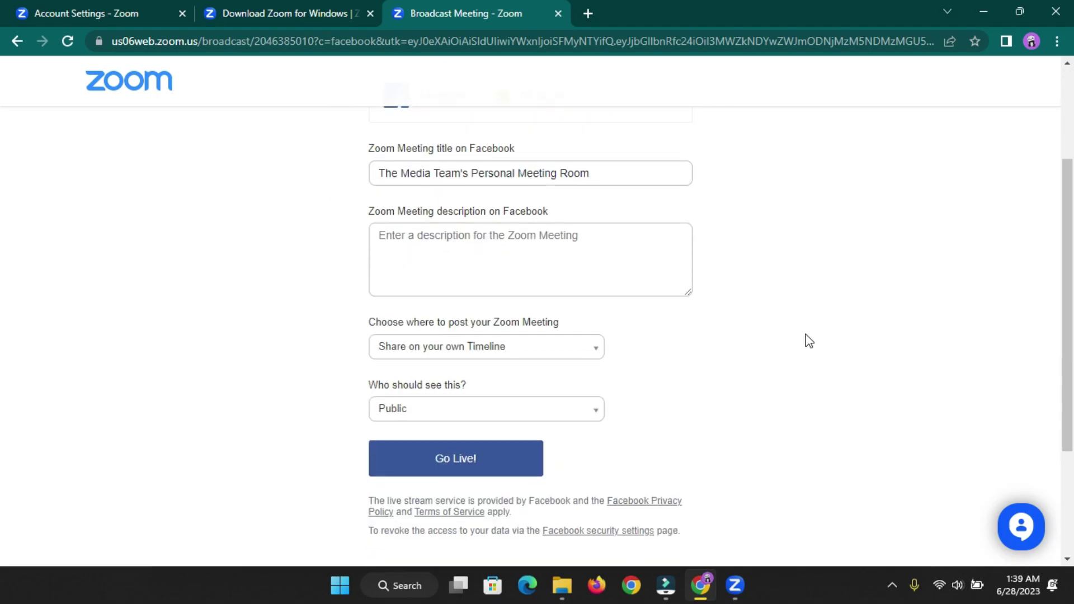
{"action": "scroll", "coordinate": [587, 275], "scroll_direction": "up", "scroll_amount": 3}
{"action": "scroll", "coordinate": [285, 277], "scroll_direction": "down", "scroll_amount": 4}
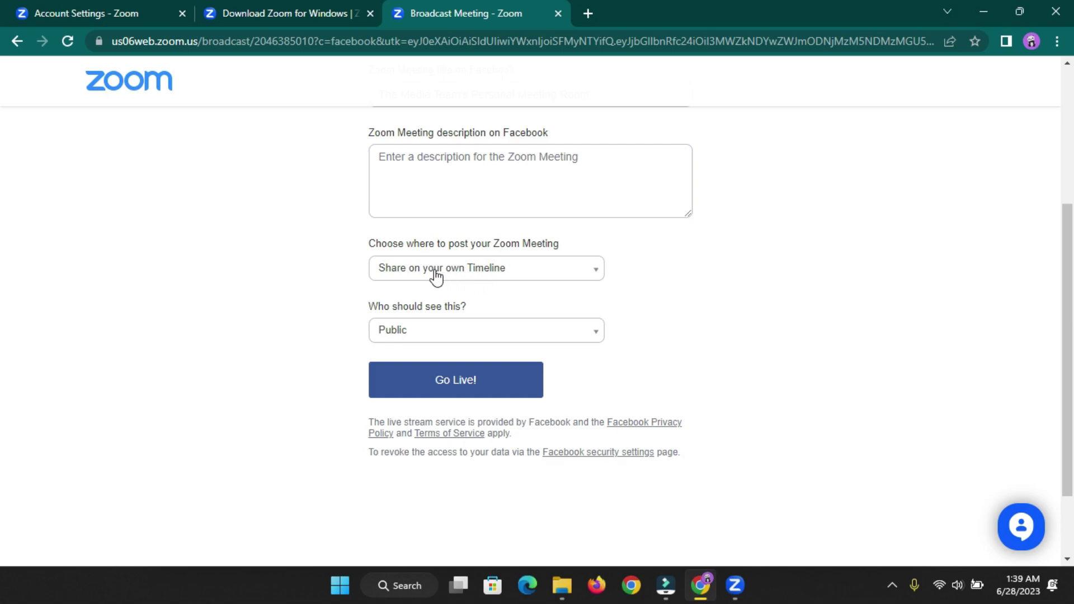
{"action": "left_click", "coordinate": [511, 272]}
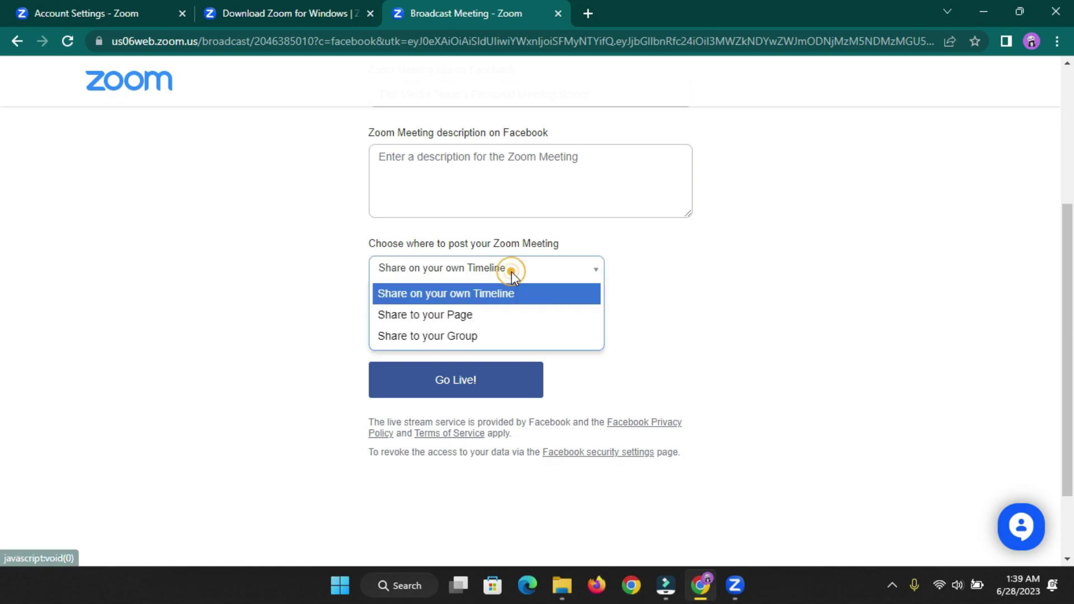
{"action": "left_click", "coordinate": [439, 316]}
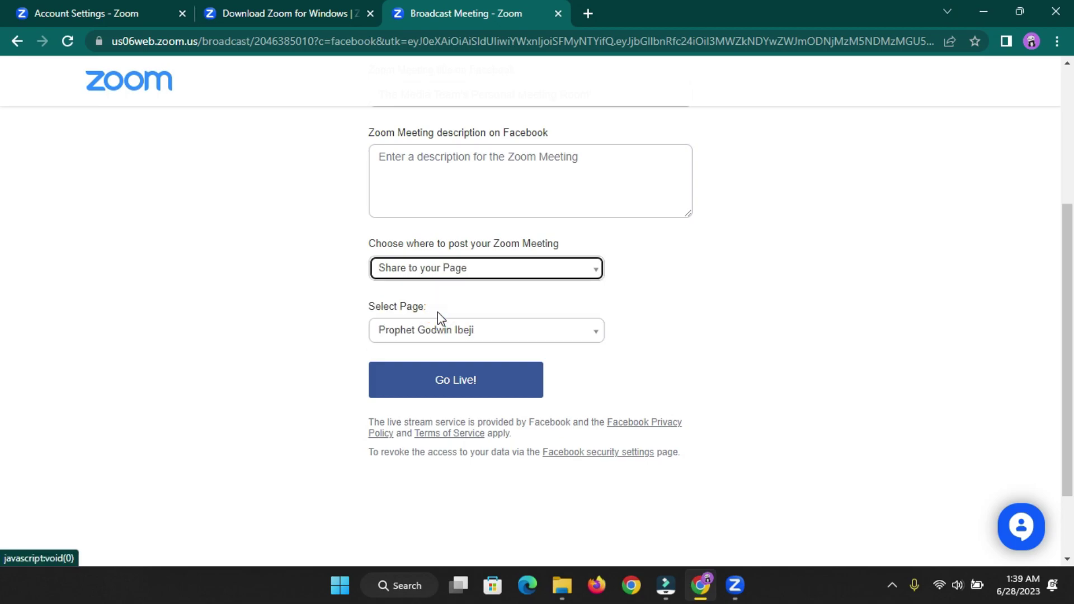
{"action": "left_click", "coordinate": [441, 332]}
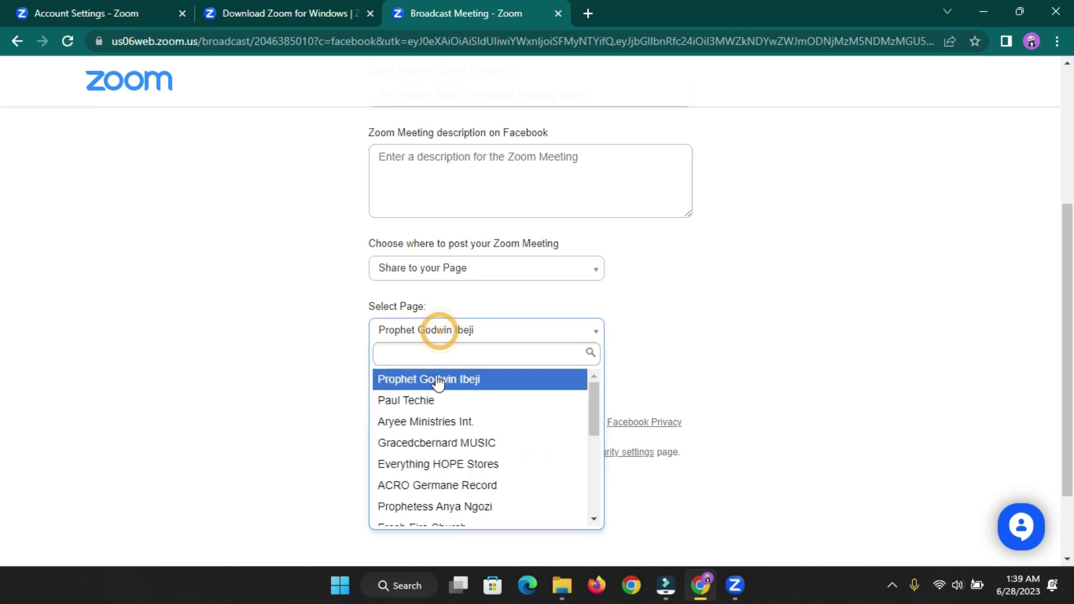
{"action": "left_click", "coordinate": [332, 317]}
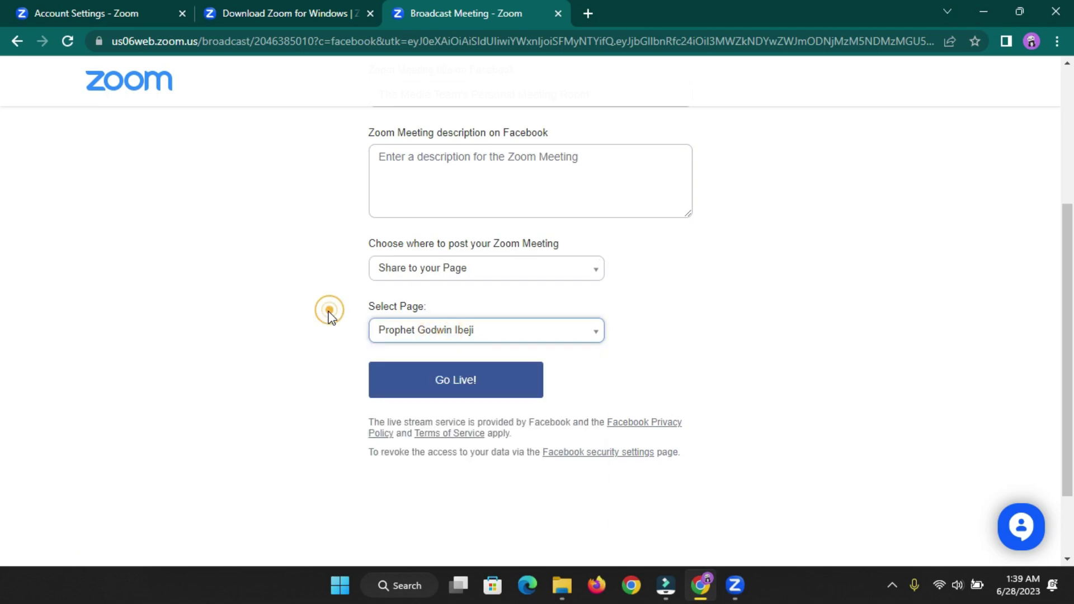
{"action": "left_click", "coordinate": [381, 330]}
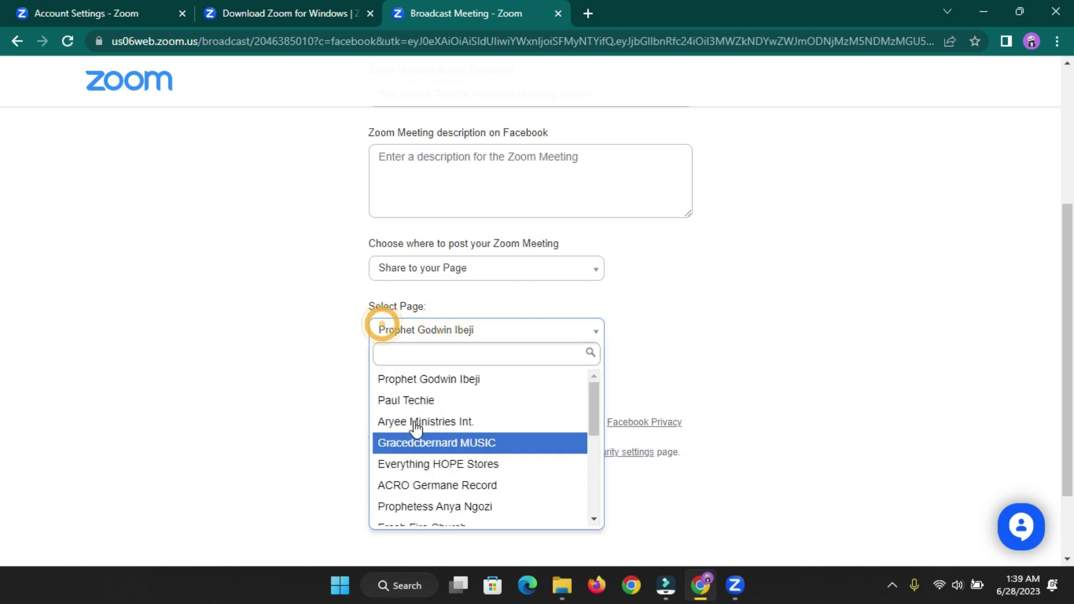
{"action": "scroll", "coordinate": [422, 477], "scroll_direction": "down", "scroll_amount": 5}
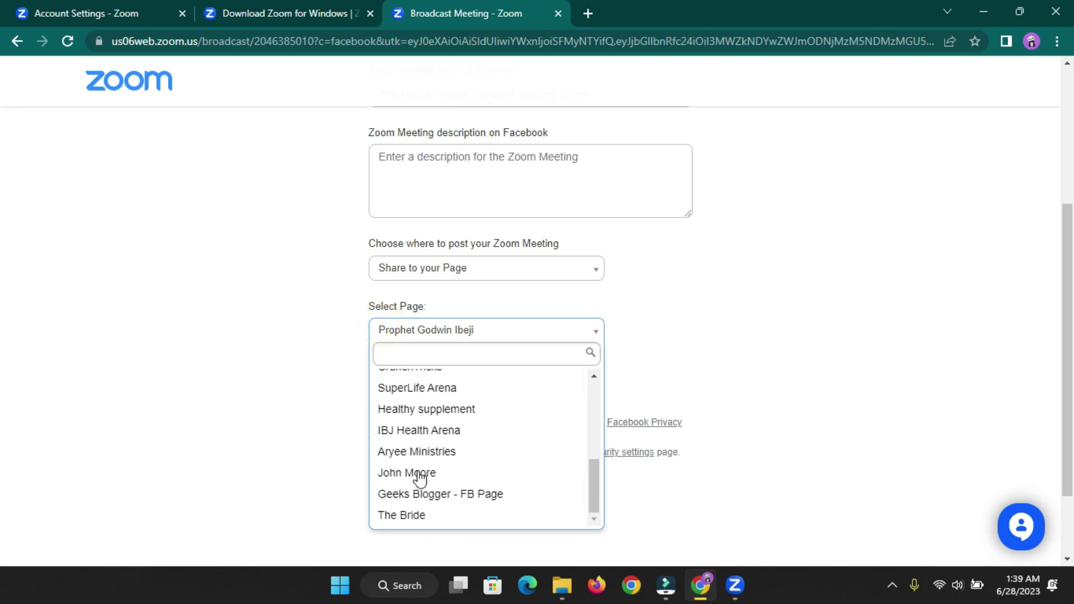
{"action": "scroll", "coordinate": [425, 497], "scroll_direction": "up", "scroll_amount": 6}
{"action": "scroll", "coordinate": [416, 477], "scroll_direction": "up", "scroll_amount": 4}
{"action": "left_click", "coordinate": [297, 411]}
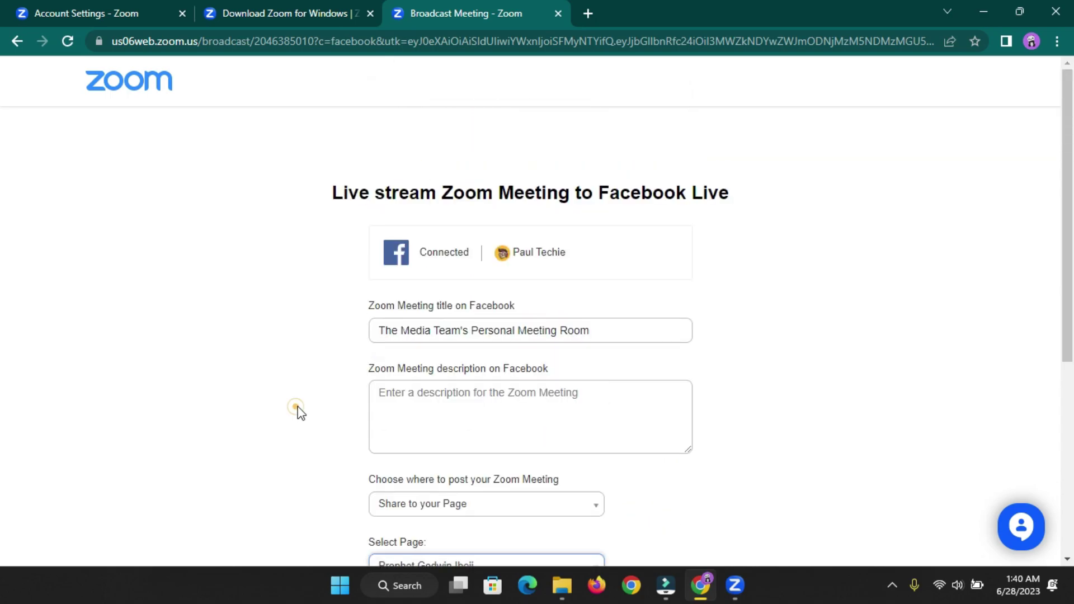
{"action": "scroll", "coordinate": [435, 385], "scroll_direction": "down", "scroll_amount": 3}
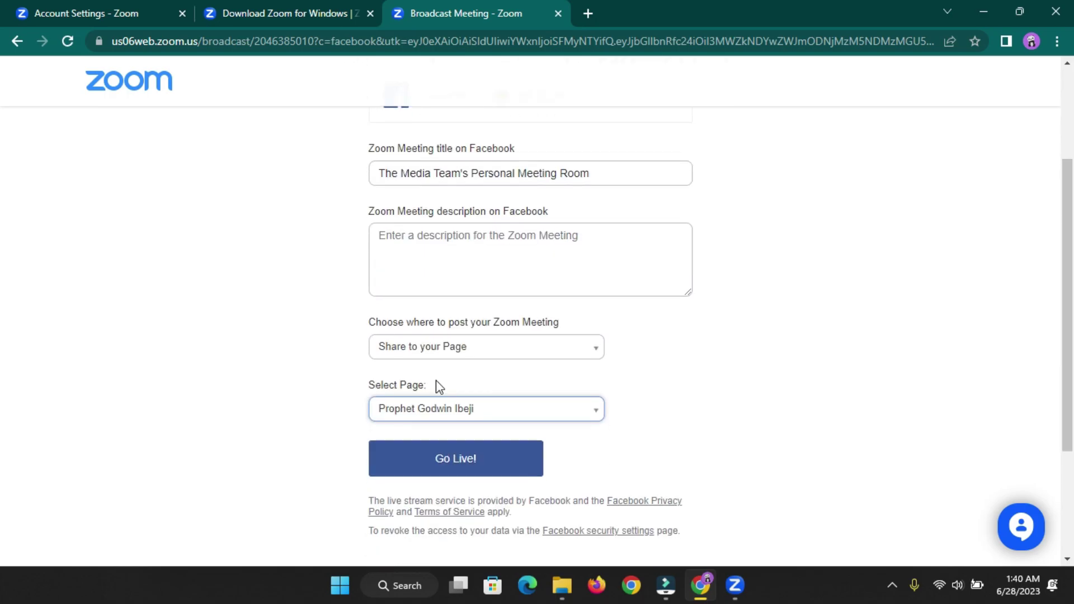
- Try posting to a Group, then switch the destination back to a Page
{"action": "left_click", "coordinate": [442, 347]}
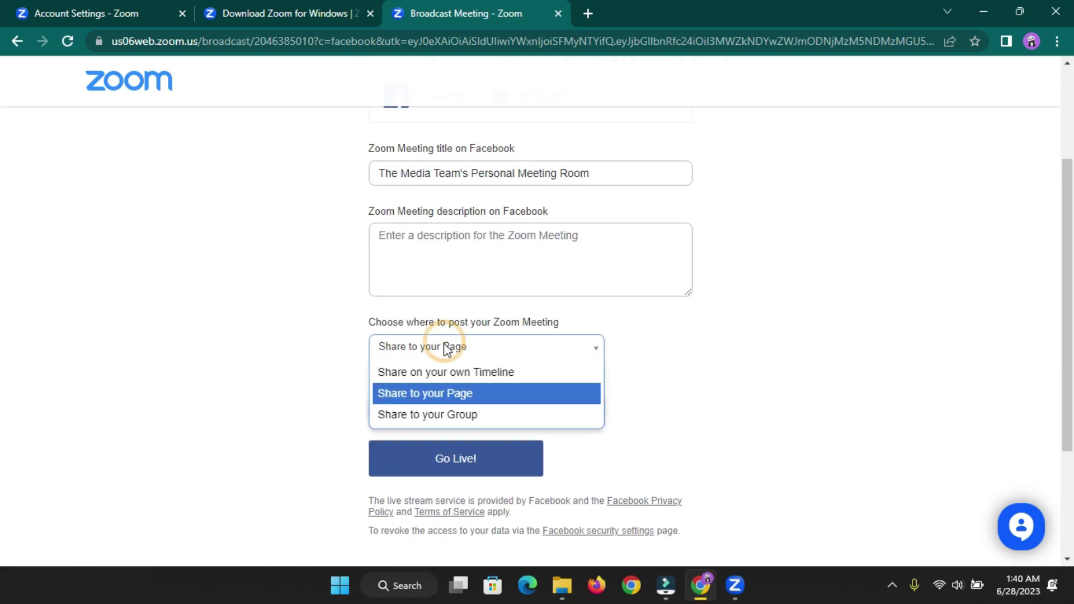
{"action": "left_click", "coordinate": [431, 423]}
{"action": "left_click", "coordinate": [439, 411]}
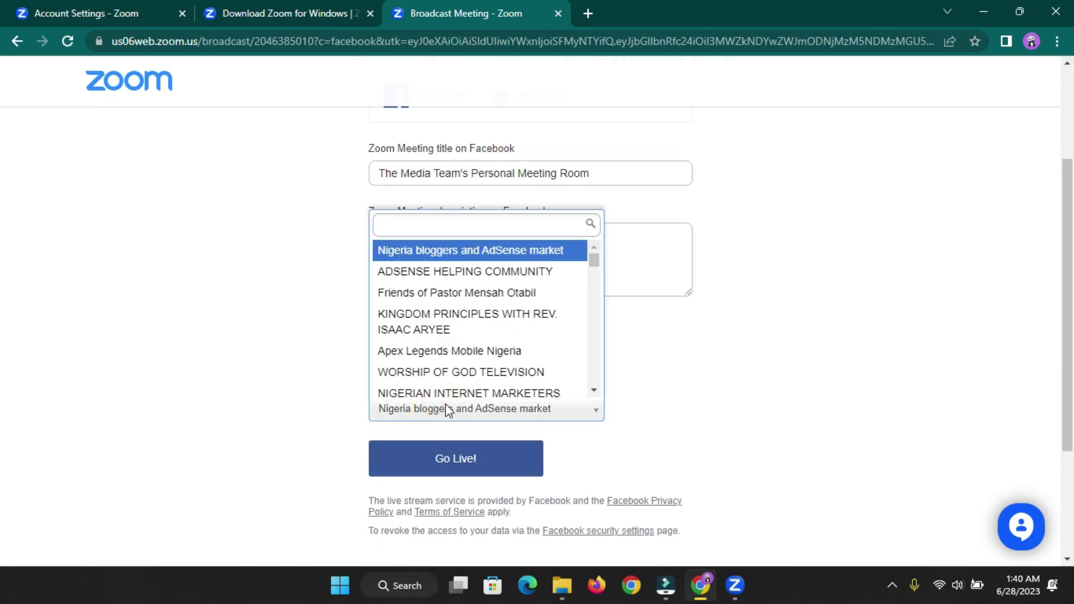
{"action": "scroll", "coordinate": [470, 339], "scroll_direction": "down", "scroll_amount": 1}
{"action": "left_click", "coordinate": [338, 332]}
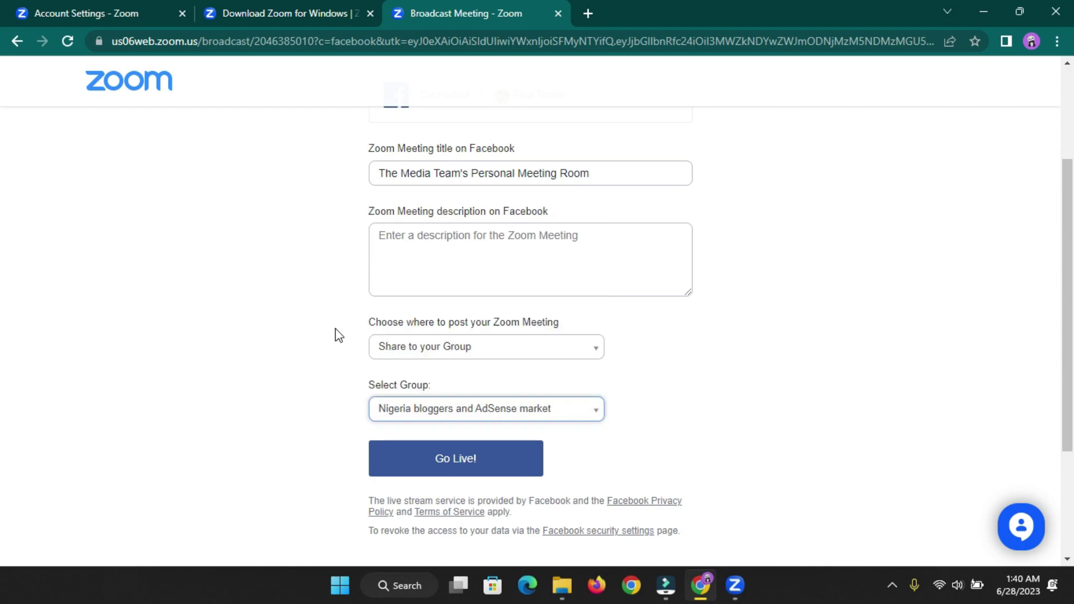
{"action": "left_click", "coordinate": [429, 350]}
{"action": "left_click", "coordinate": [429, 401]}
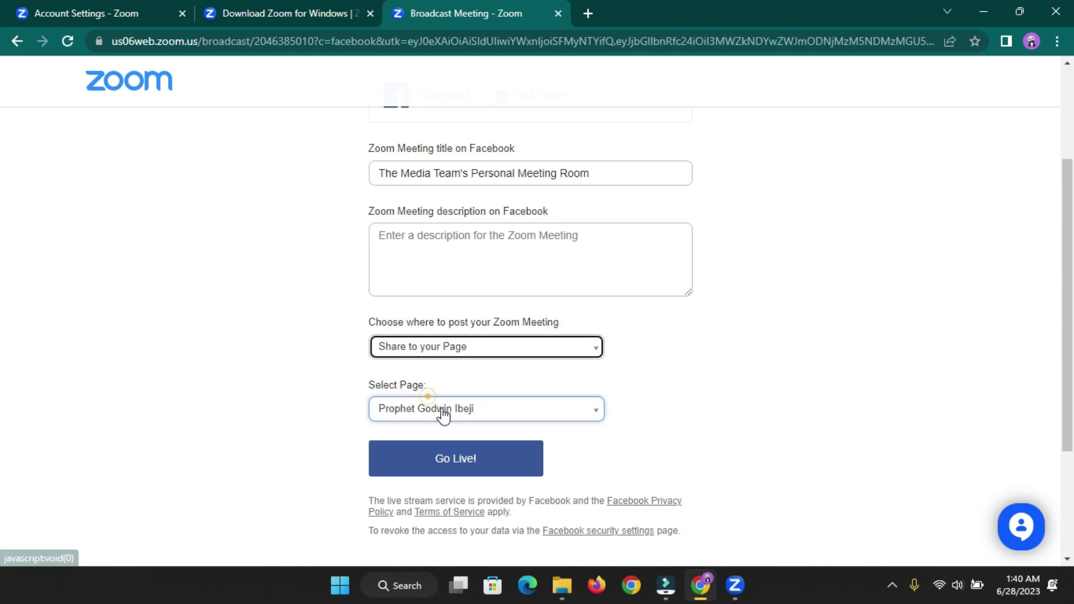
{"action": "left_click", "coordinate": [440, 409]}
{"action": "left_click", "coordinate": [249, 360]}
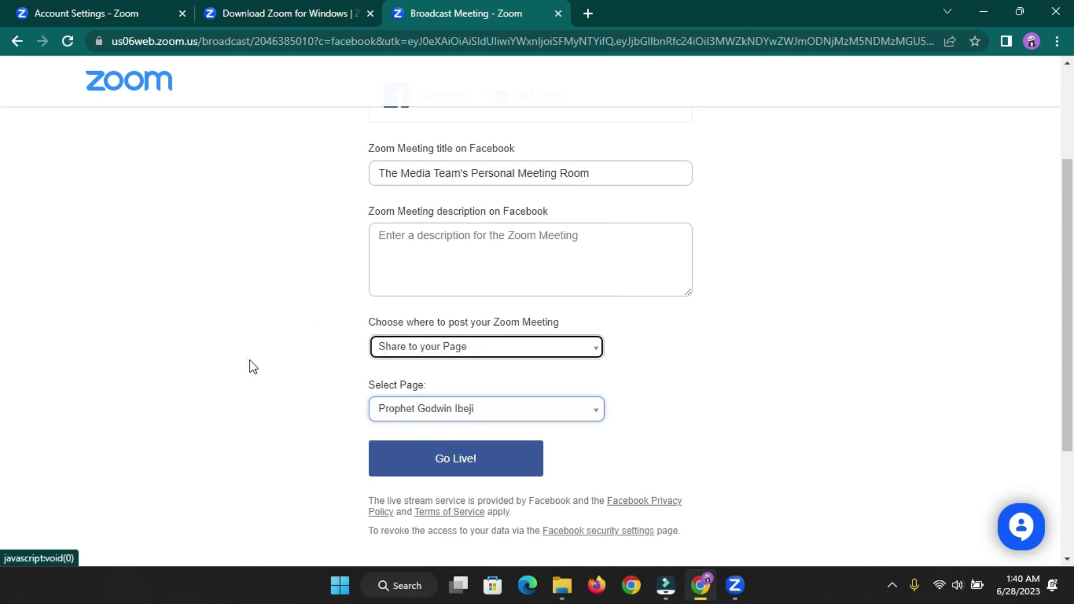
- Keep Page as the destination and select the Page that receives the stream
{"action": "left_click", "coordinate": [405, 355]}
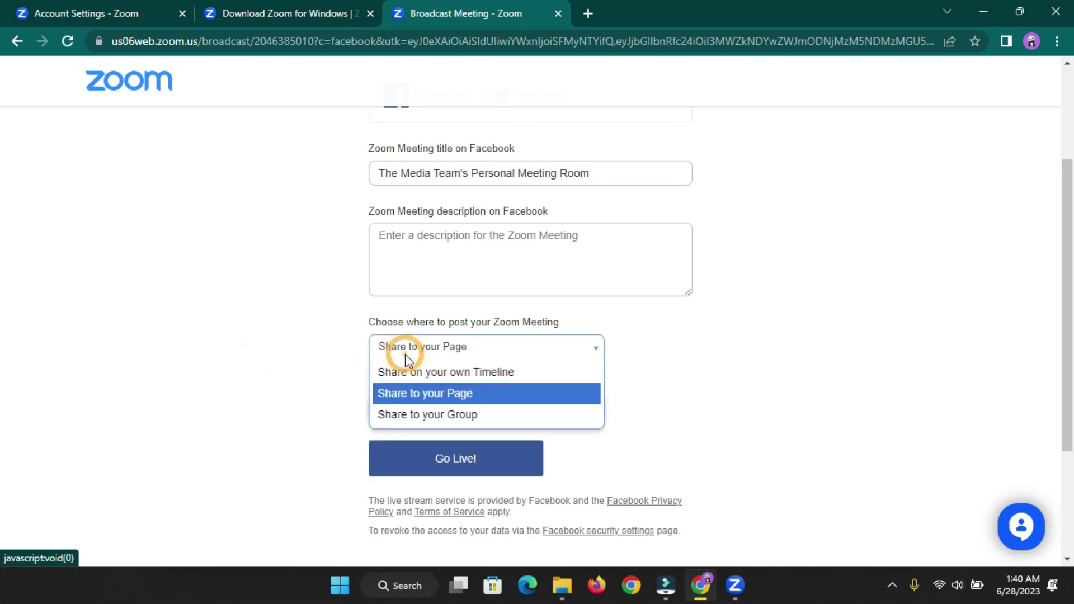
{"action": "left_click", "coordinate": [424, 394]}
{"action": "scroll", "coordinate": [335, 363], "scroll_direction": "down", "scroll_amount": 3}
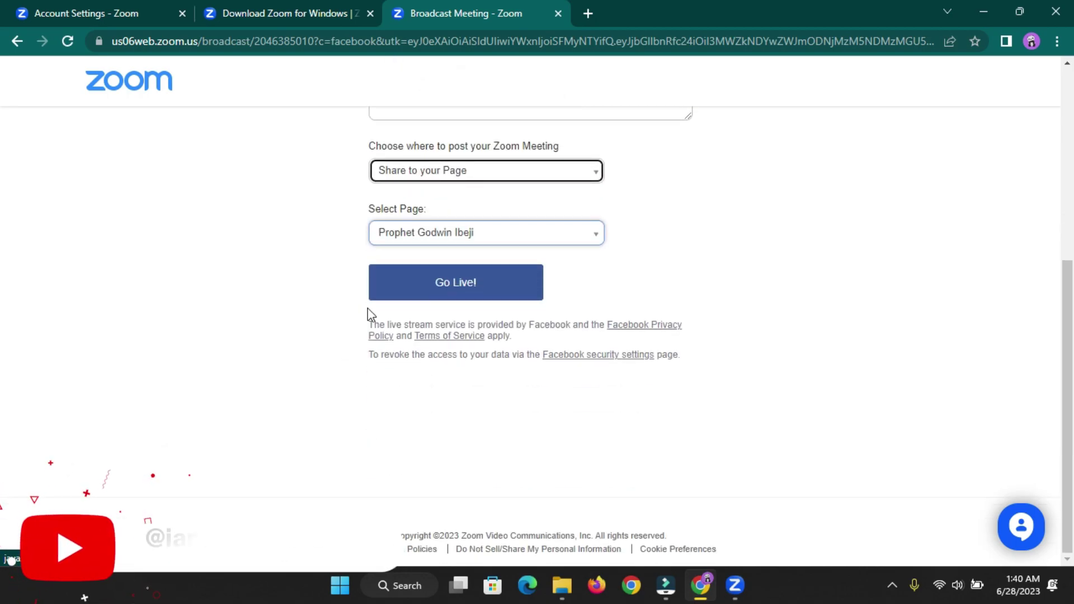
{"action": "left_click", "coordinate": [415, 240]}
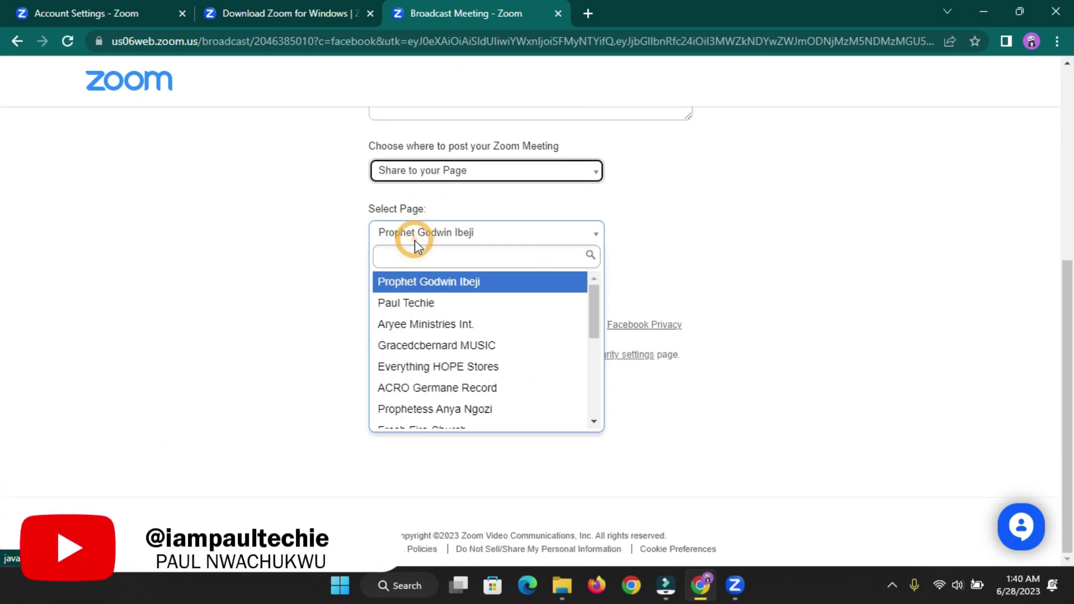
{"action": "left_click", "coordinate": [418, 303]}
{"action": "scroll", "coordinate": [350, 314], "scroll_direction": "up", "scroll_amount": 4}
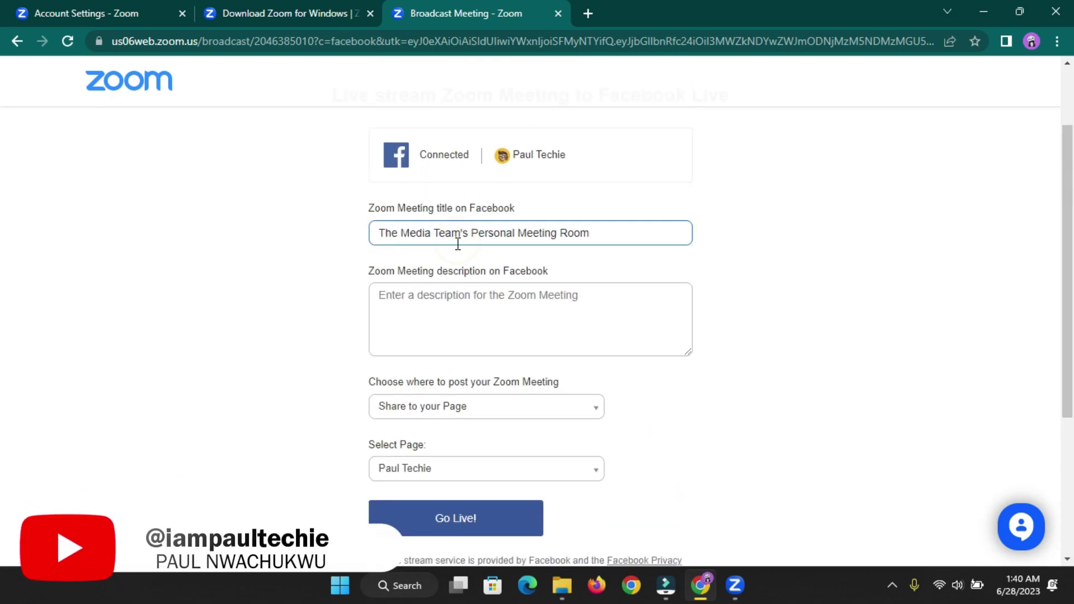
{"action": "left_click", "coordinate": [423, 299]}
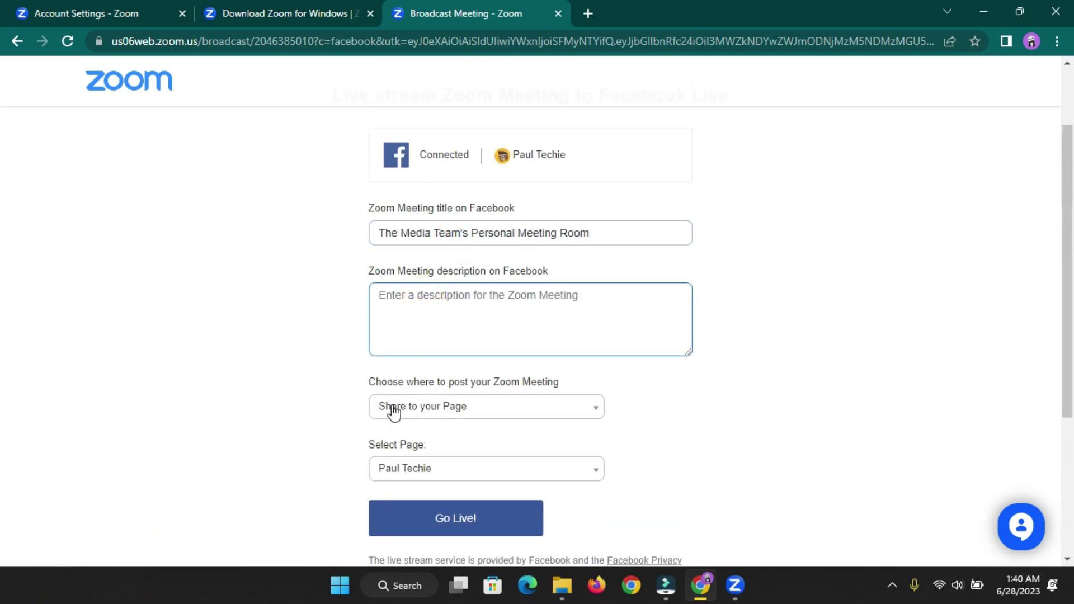
{"action": "scroll", "coordinate": [386, 409], "scroll_direction": "down", "scroll_amount": 3}
- Go live on Facebook, watch the stream, then return to the Zoom meeting window
{"action": "left_click", "coordinate": [443, 369]}
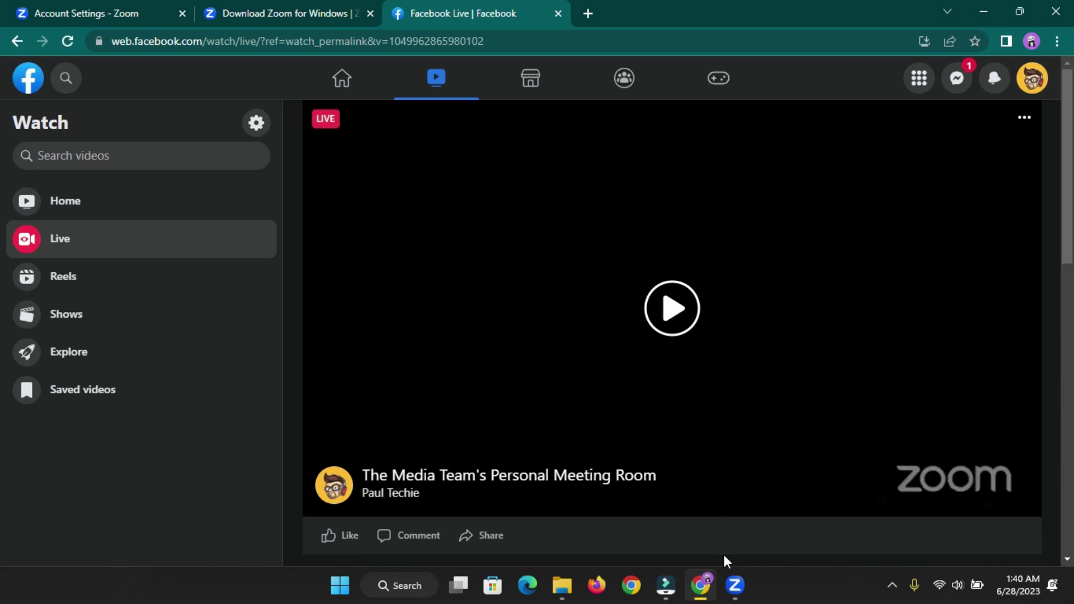
{"action": "mouse_move", "coordinate": [734, 585]}
{"action": "left_click", "coordinate": [784, 502]}
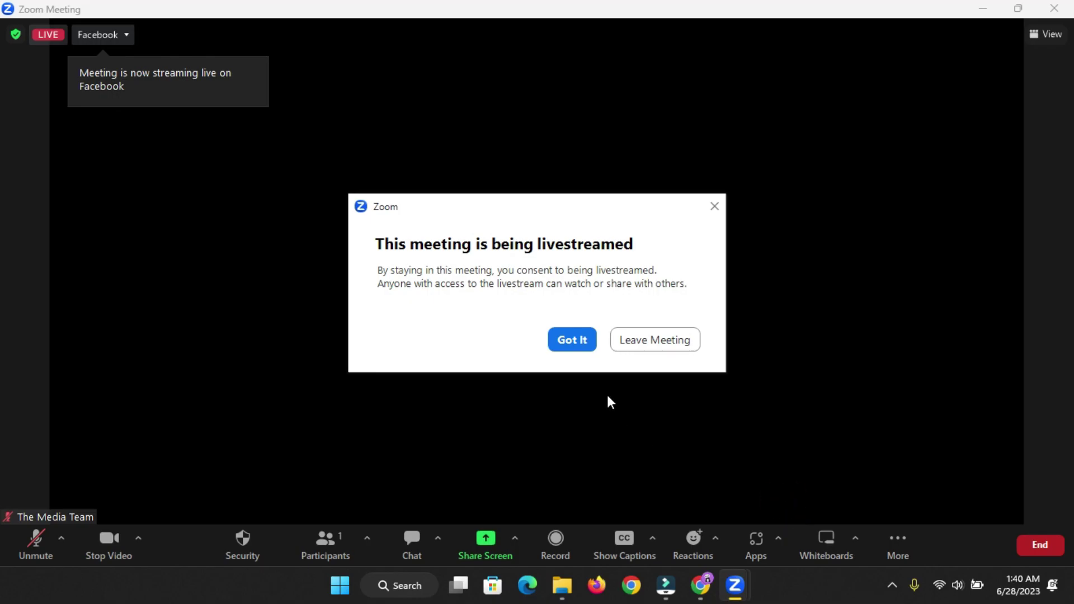
- Acknowledge the livestream consent notice, then choose Stop Live Stream to end the Facebook broadcast
{"action": "left_click", "coordinate": [572, 340]}
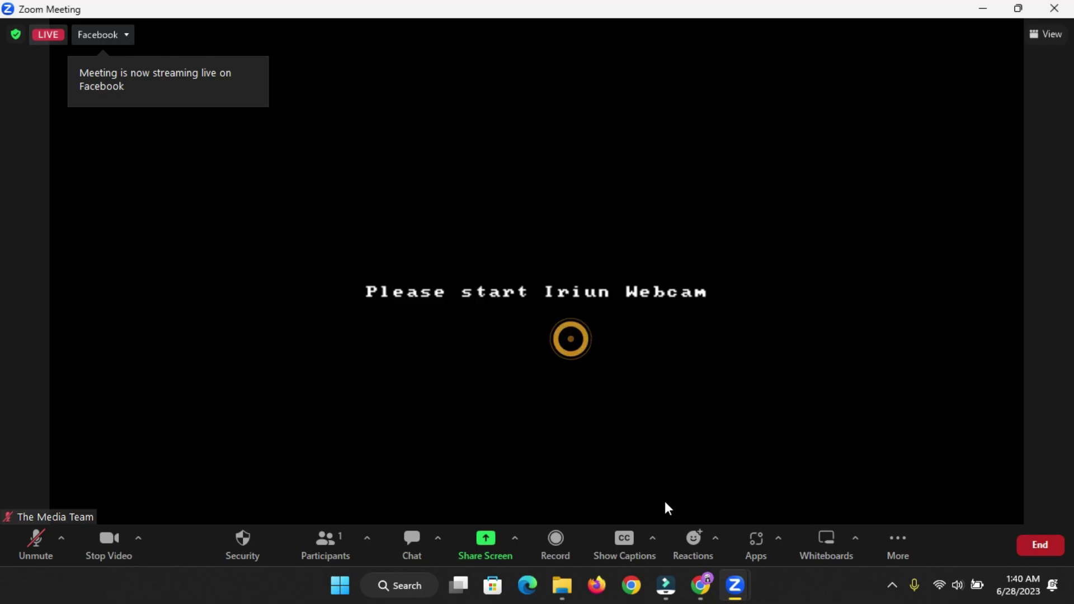
{"action": "left_click", "coordinate": [693, 592]}
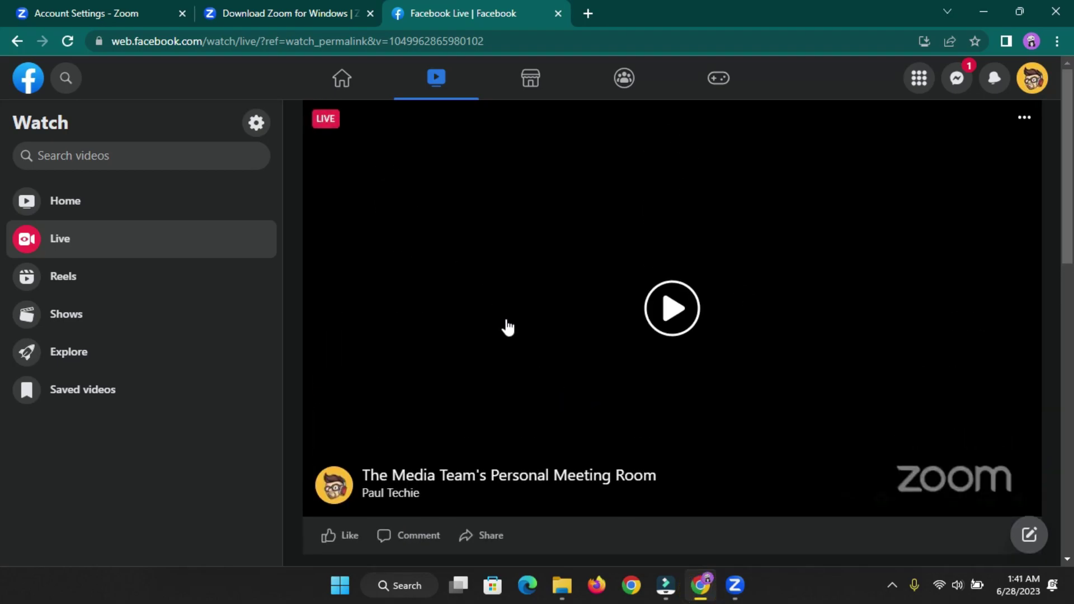
{"action": "mouse_move", "coordinate": [735, 584]}
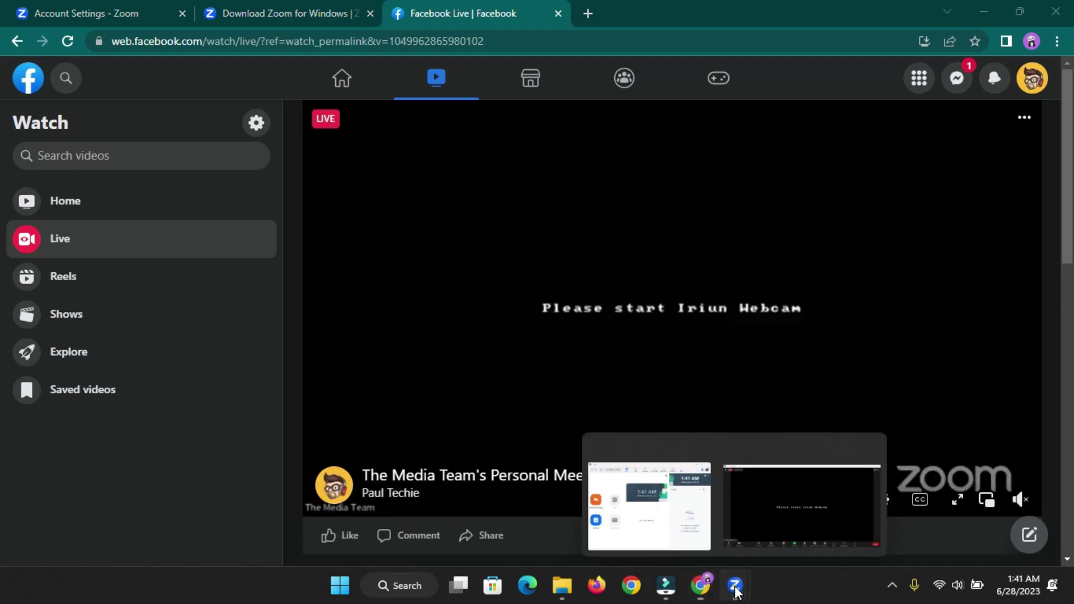
{"action": "left_click", "coordinate": [784, 503]}
{"action": "mouse_move", "coordinate": [897, 546]}
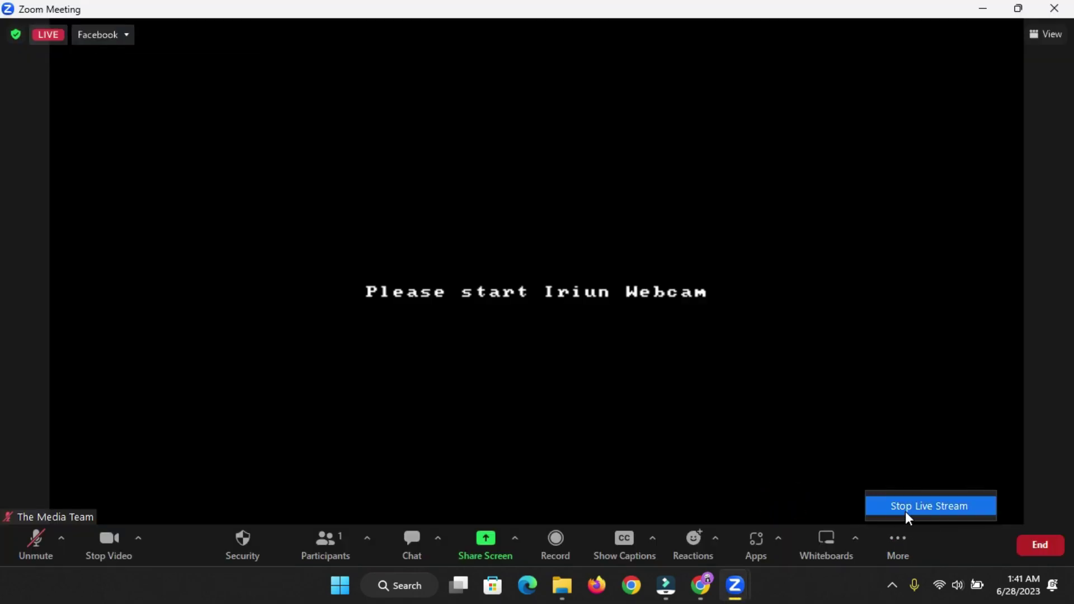
{"action": "left_click", "coordinate": [825, 433]}
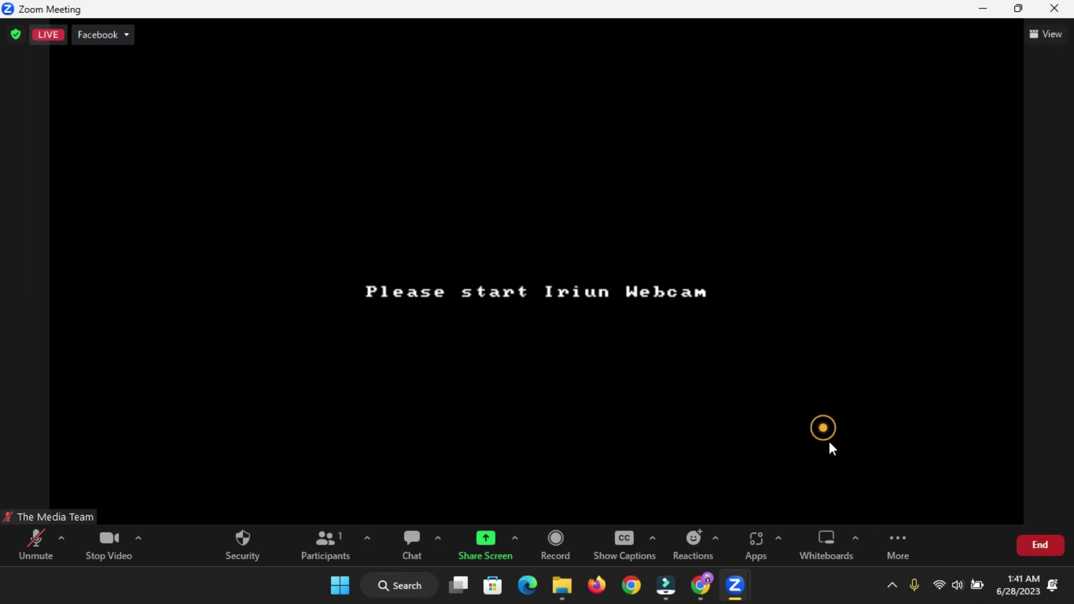
{"action": "left_click", "coordinate": [904, 551]}
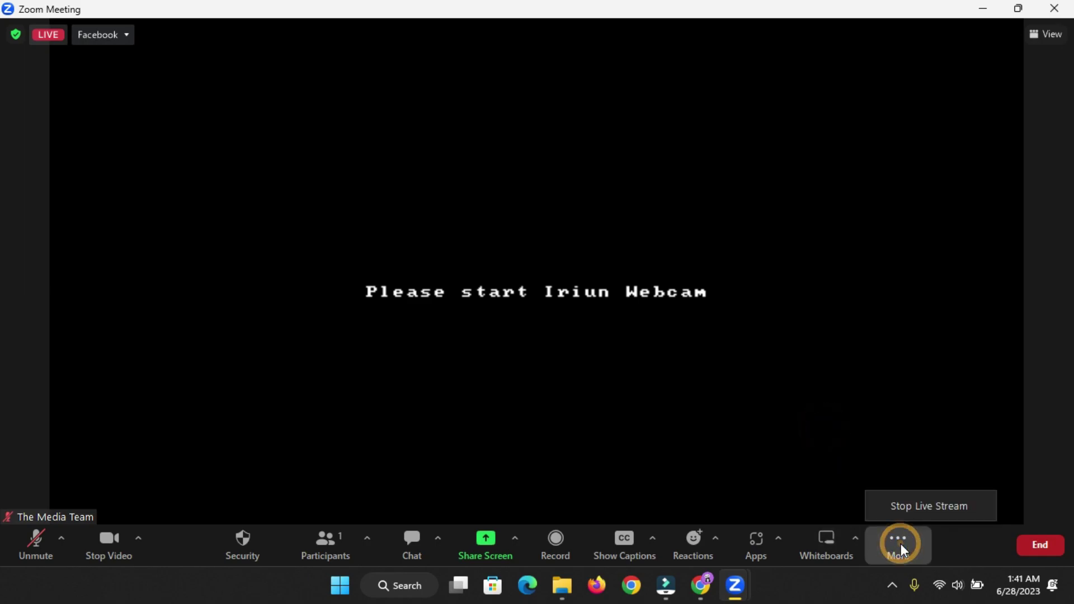
{"action": "left_click", "coordinate": [925, 509]}
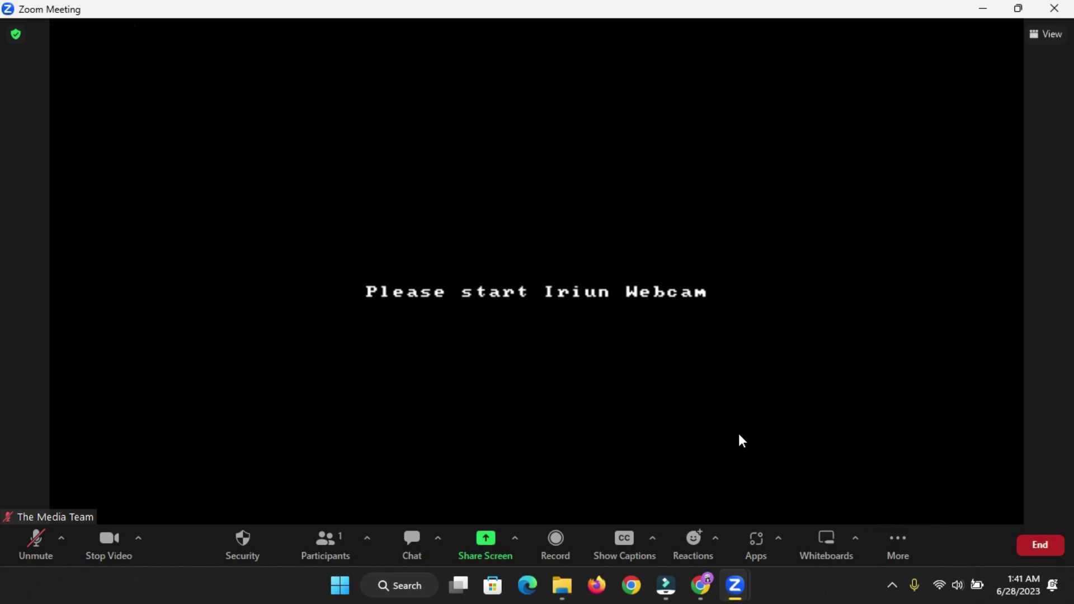
- Choose Live on YouTube and sign in with the Google account's YouTube brand account, skipping the Chrome profile switch
{"action": "left_click", "coordinate": [906, 555]}
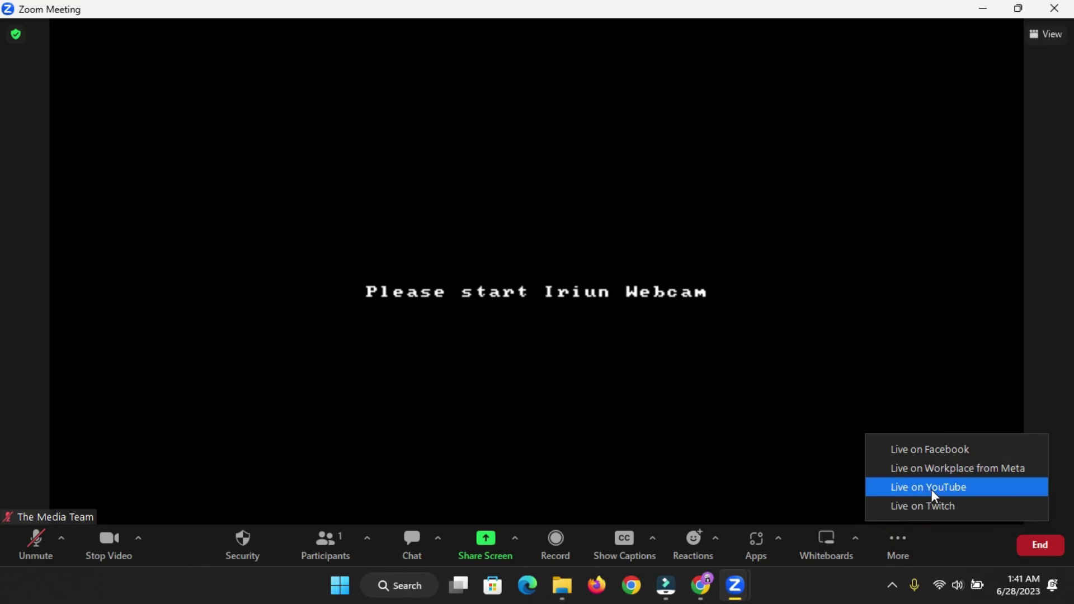
{"action": "left_click", "coordinate": [931, 495]}
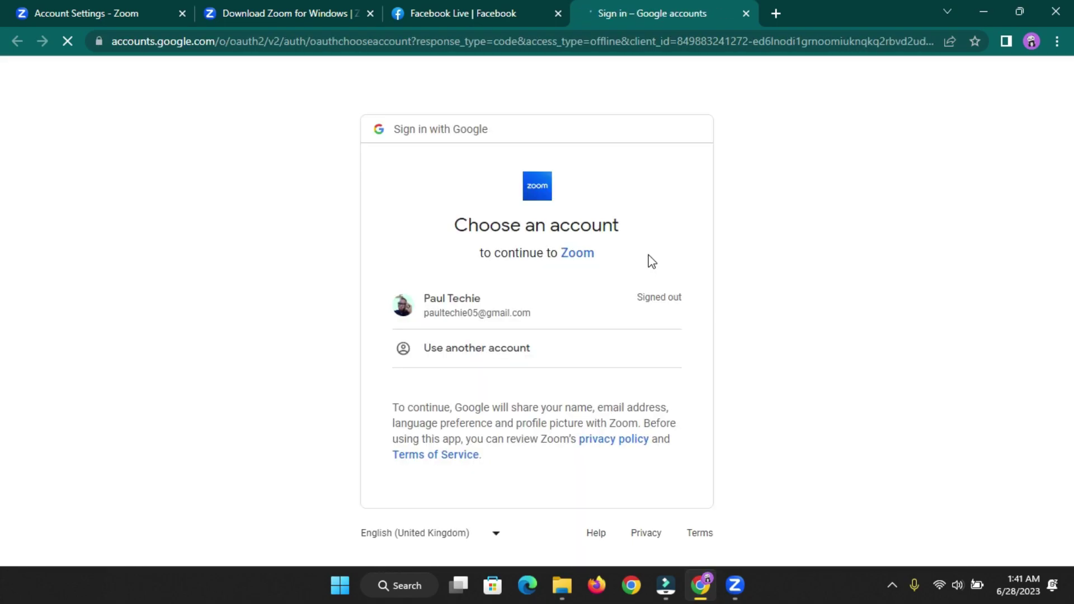
{"action": "left_click", "coordinate": [519, 313]}
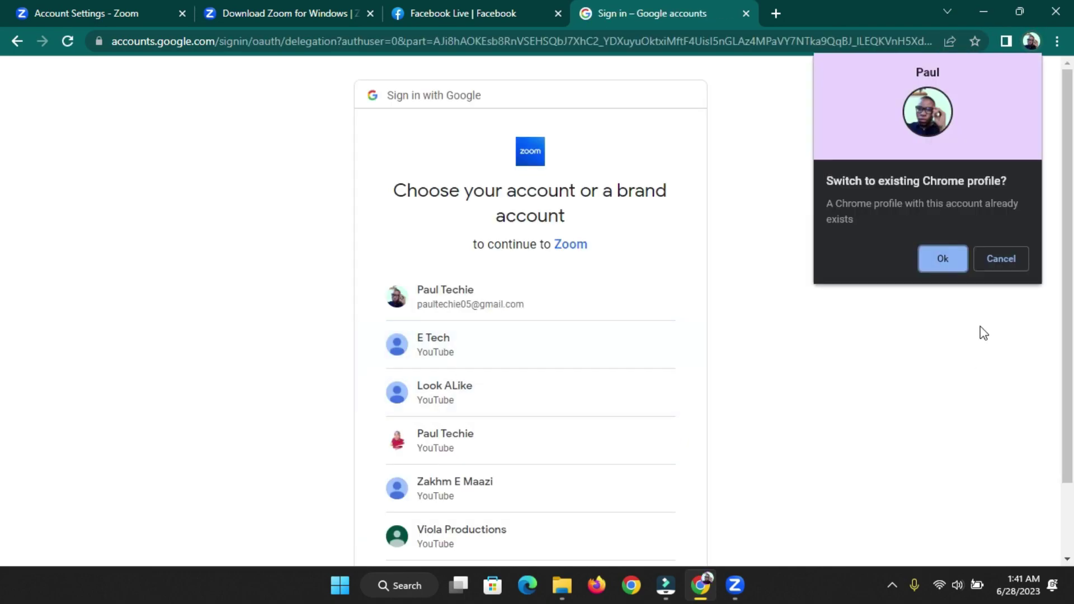
{"action": "left_click", "coordinate": [1004, 262]}
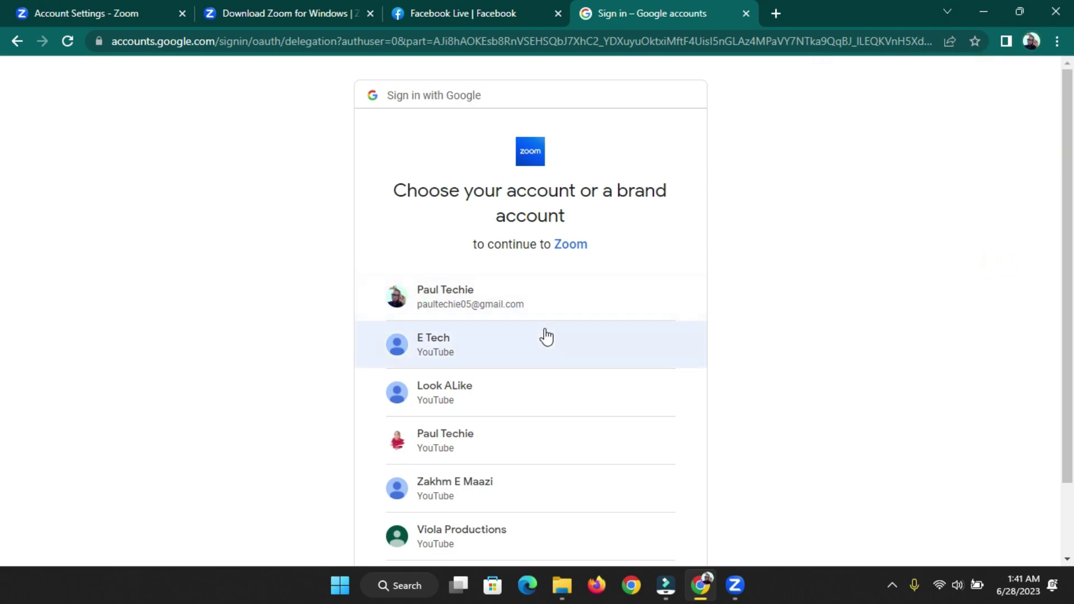
{"action": "scroll", "coordinate": [315, 361], "scroll_direction": "down", "scroll_amount": 1}
{"action": "scroll", "coordinate": [316, 360], "scroll_direction": "down", "scroll_amount": 1}
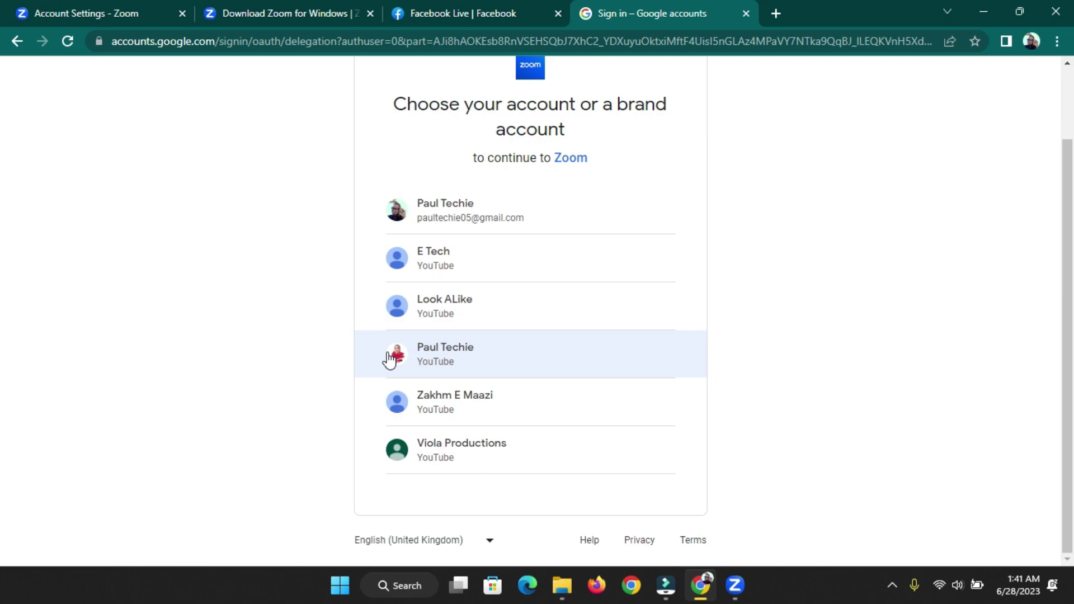
{"action": "left_click", "coordinate": [432, 364]}
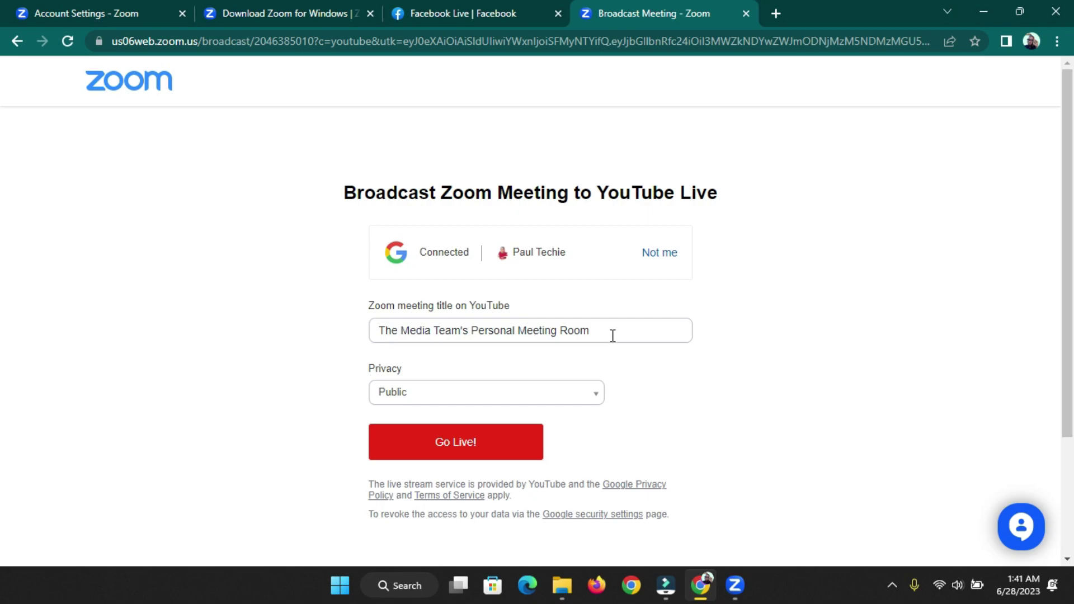
- Keep the meeting room title, set privacy to Unlisted, and go live on YouTube
{"action": "left_click_drag", "start_coordinate": [610, 330], "coordinate": [345, 331]}
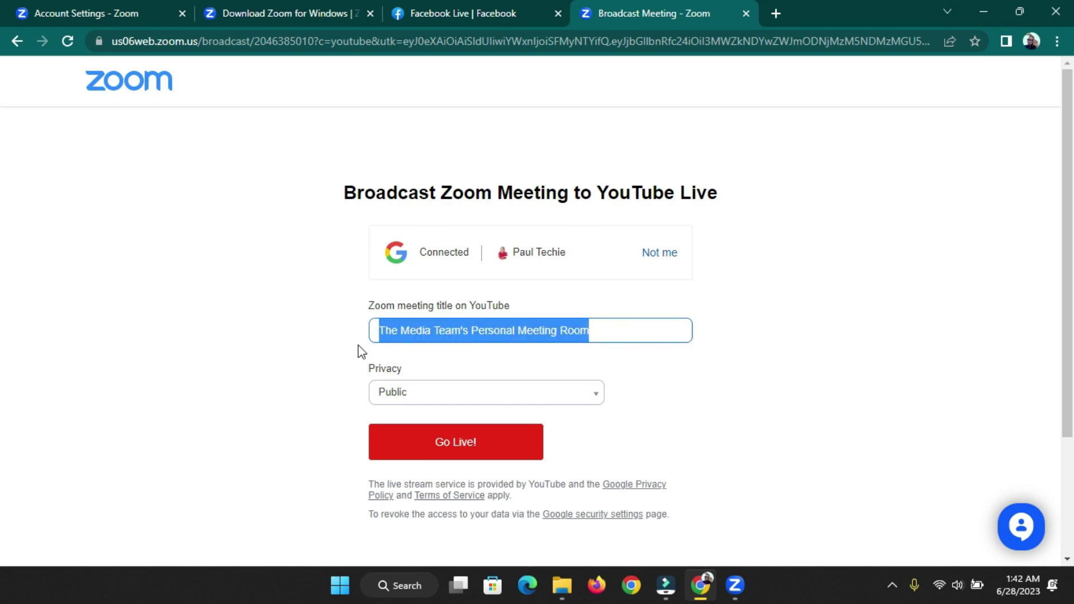
{"action": "left_click", "coordinate": [408, 391]}
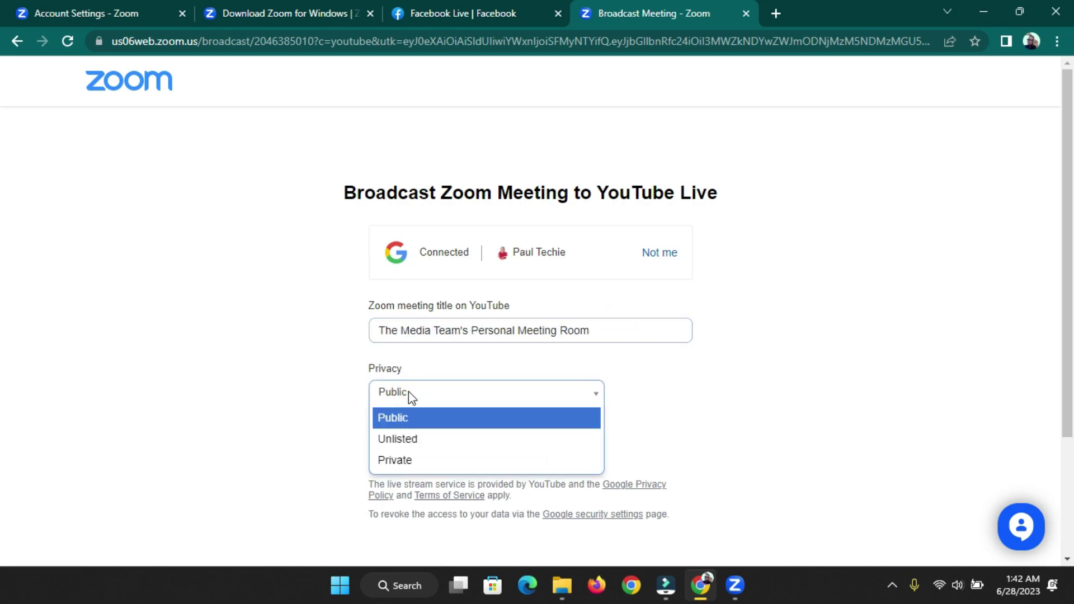
{"action": "left_click", "coordinate": [394, 462]}
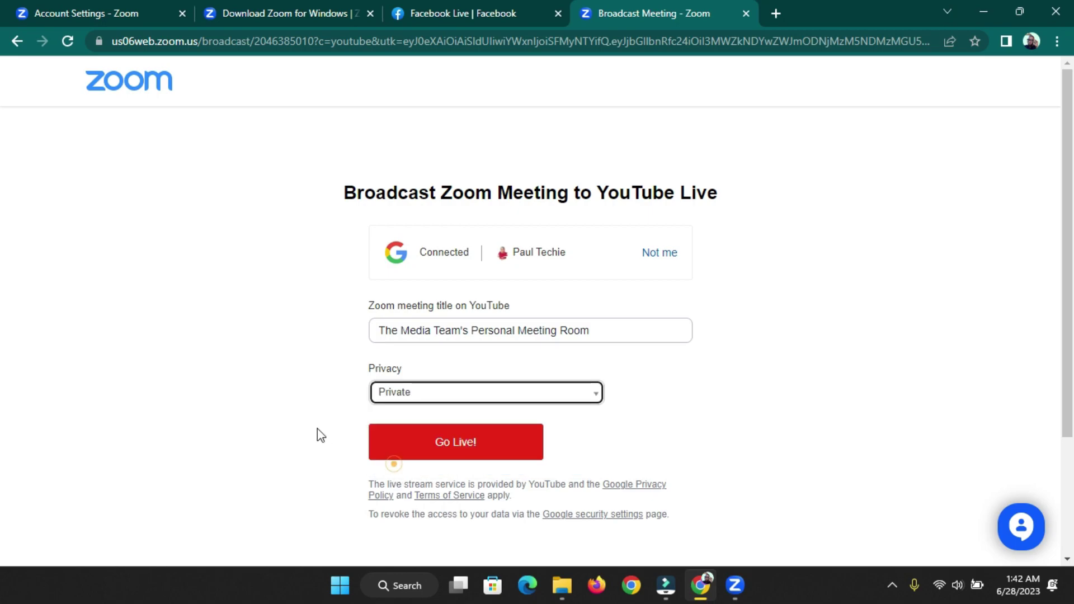
{"action": "left_click", "coordinate": [387, 391]}
{"action": "left_click", "coordinate": [392, 440]}
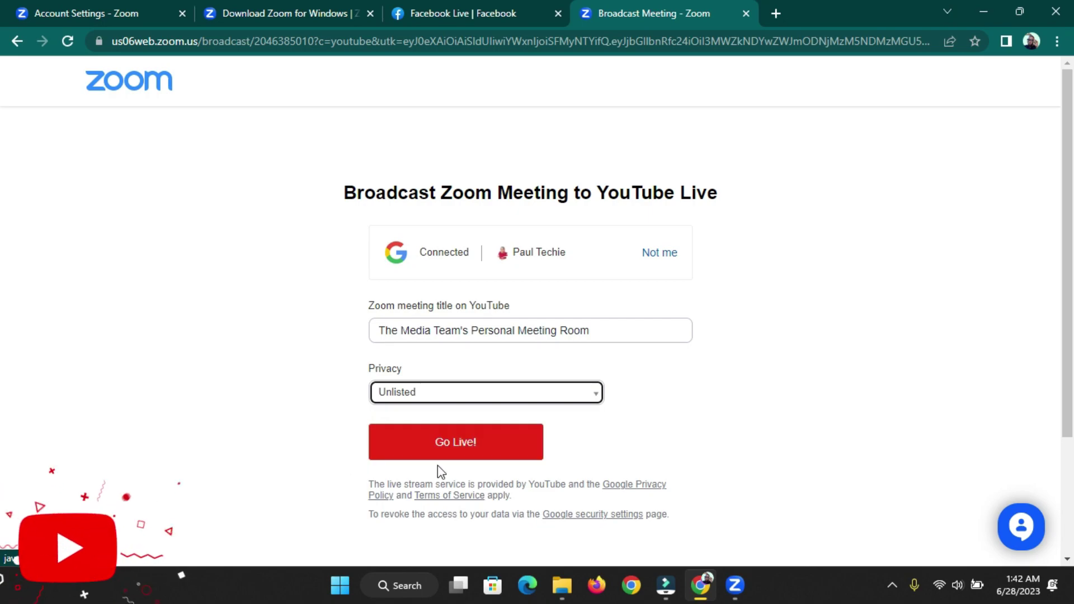
{"action": "left_click", "coordinate": [436, 441]}
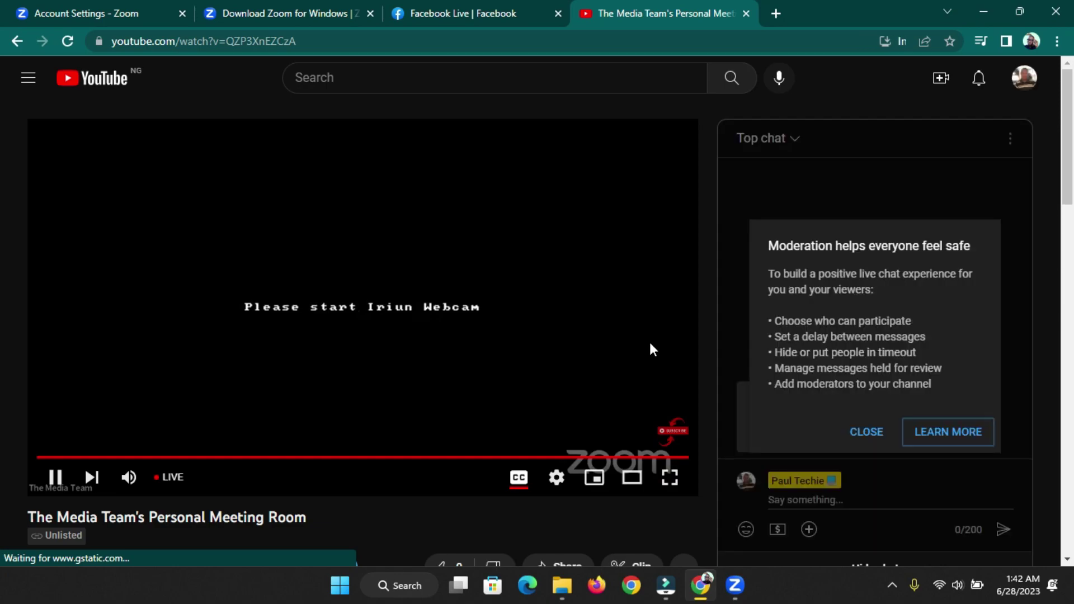
- Close the chat moderation tip, pause the unlisted stream, and minimize Chrome to reveal Zoom
{"action": "left_click", "coordinate": [870, 431]}
{"action": "scroll", "coordinate": [12, 447], "scroll_direction": "down", "scroll_amount": 2}
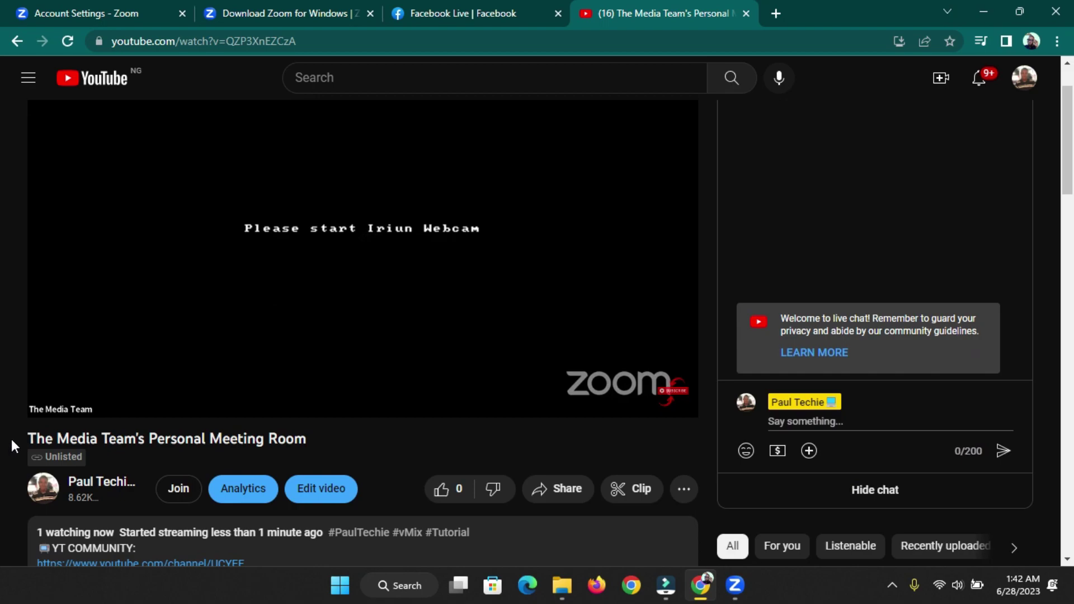
{"action": "scroll", "coordinate": [12, 444], "scroll_direction": "up", "scroll_amount": 2}
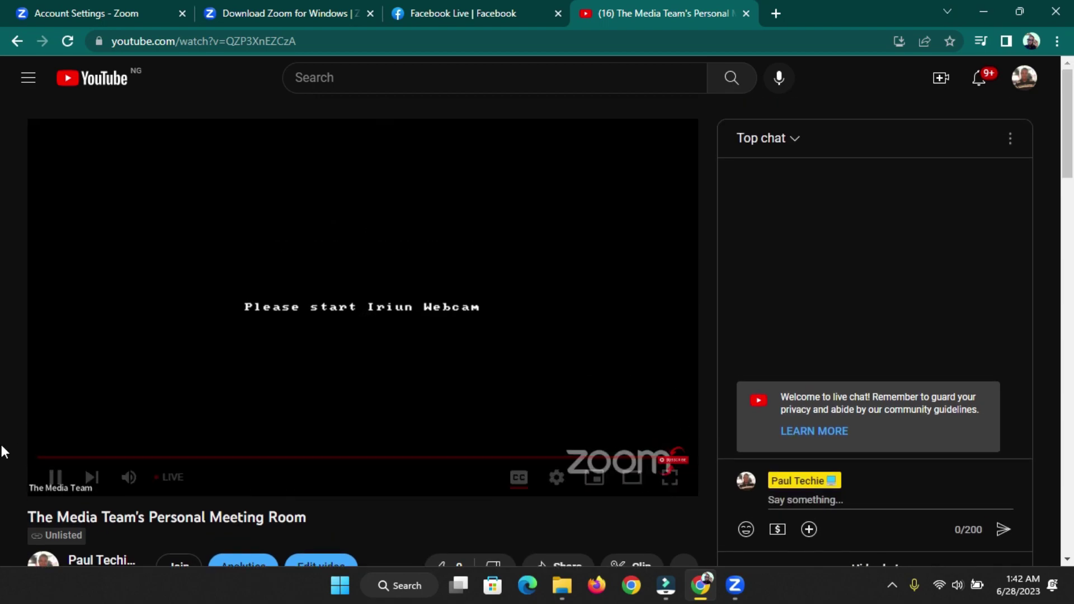
{"action": "left_click", "coordinate": [558, 480]}
{"action": "left_click", "coordinate": [573, 422]}
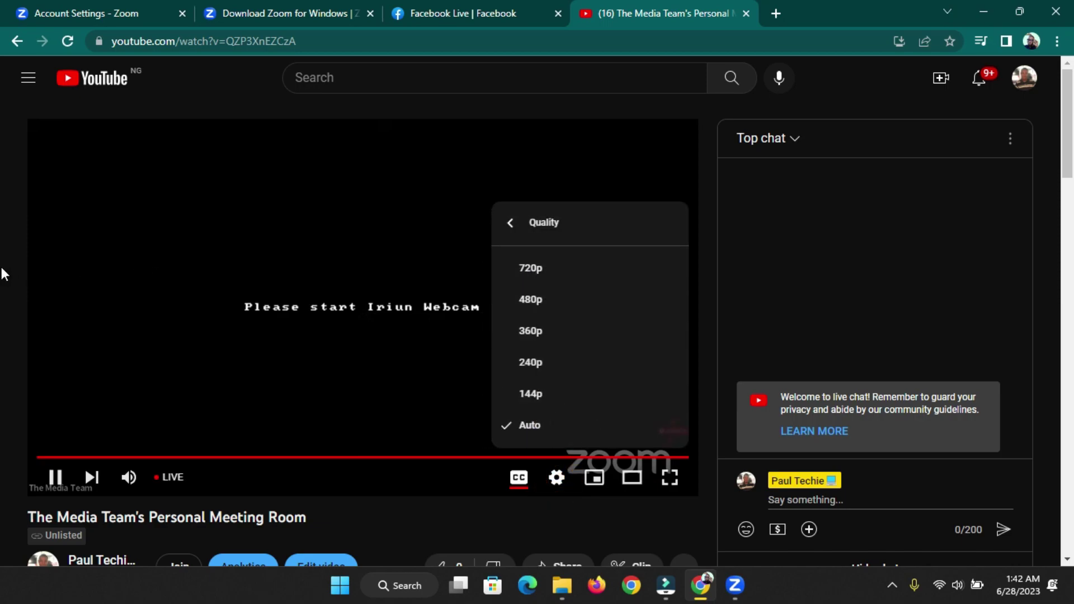
{"action": "left_click", "coordinate": [58, 479]}
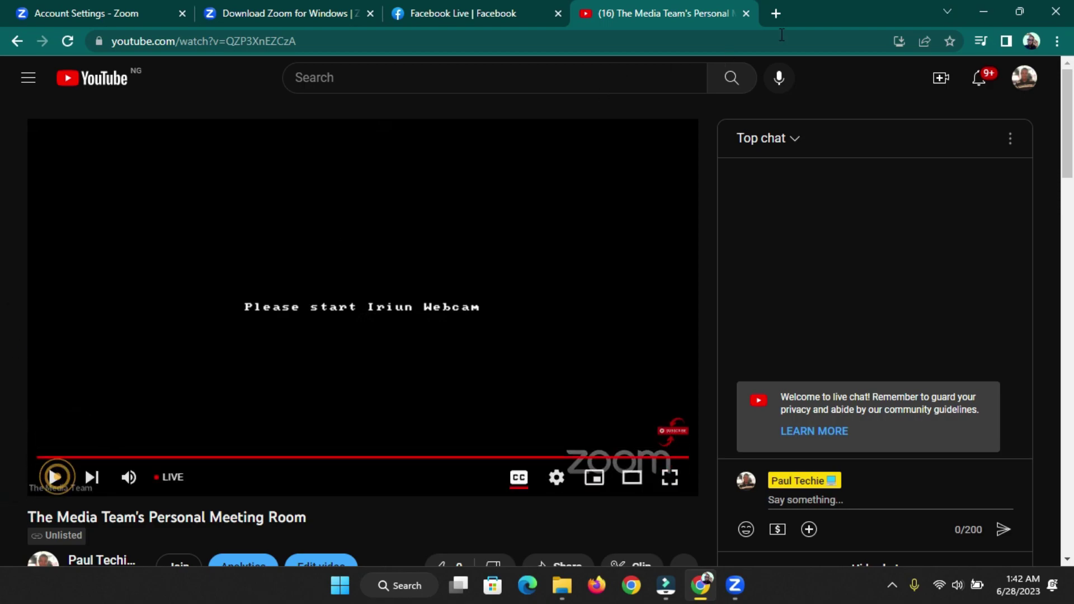
{"action": "left_click", "coordinate": [999, 7]}
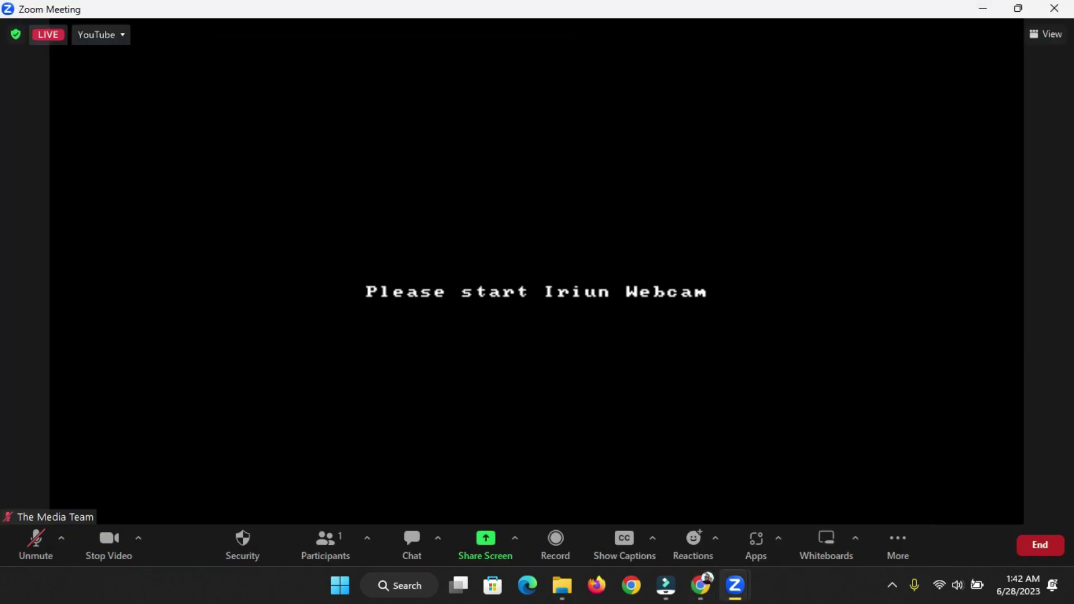
- Stop the YouTube live stream, then start streaming to Workplace from Meta
{"action": "left_click", "coordinate": [908, 545]}
{"action": "left_click", "coordinate": [906, 508]}
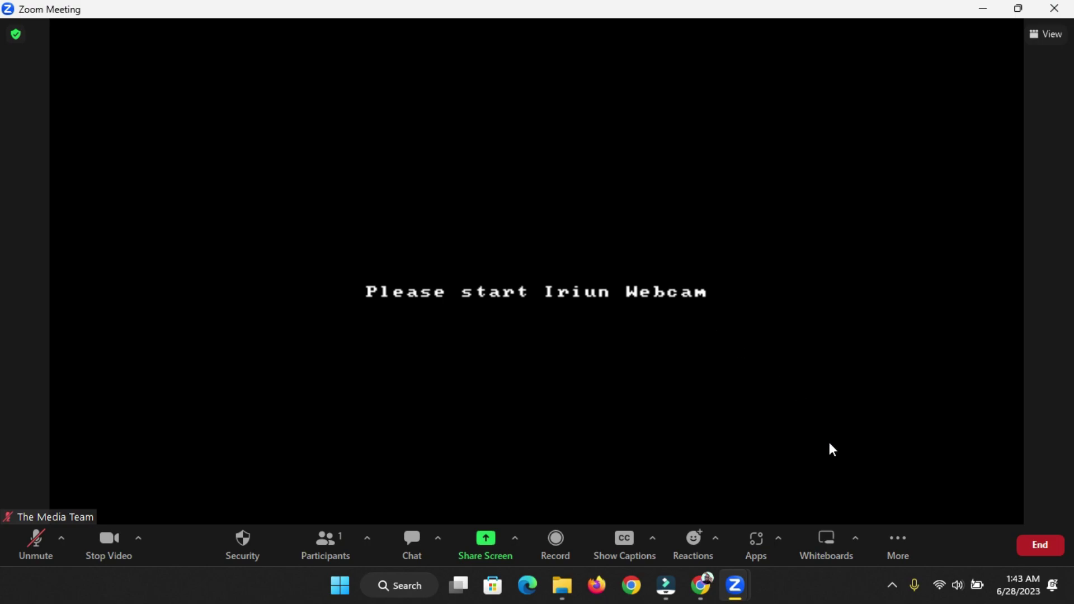
{"action": "left_click", "coordinate": [895, 543]}
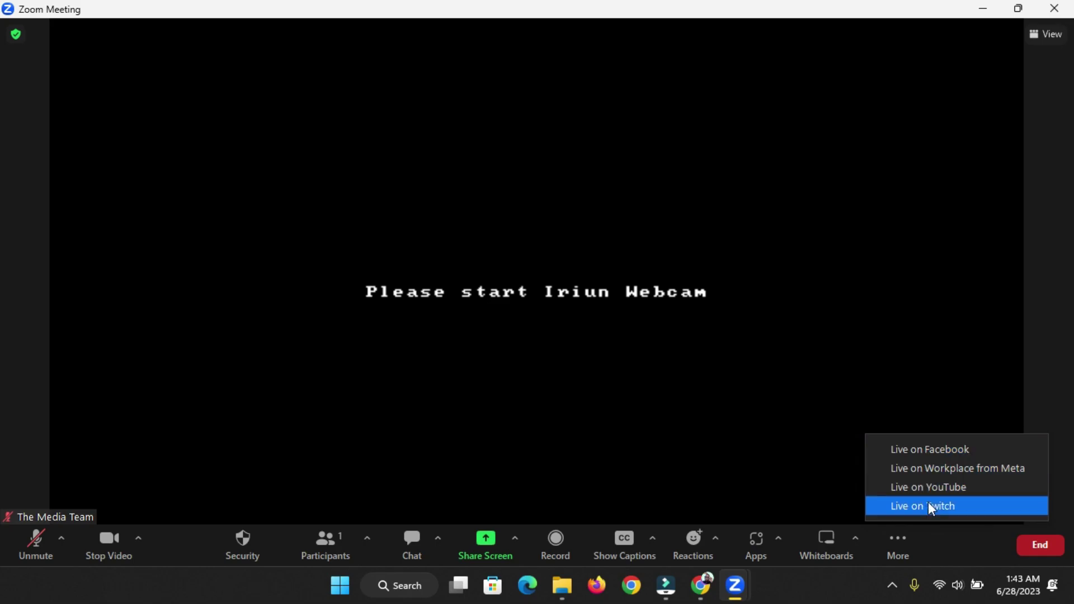
{"action": "left_click", "coordinate": [936, 470]}
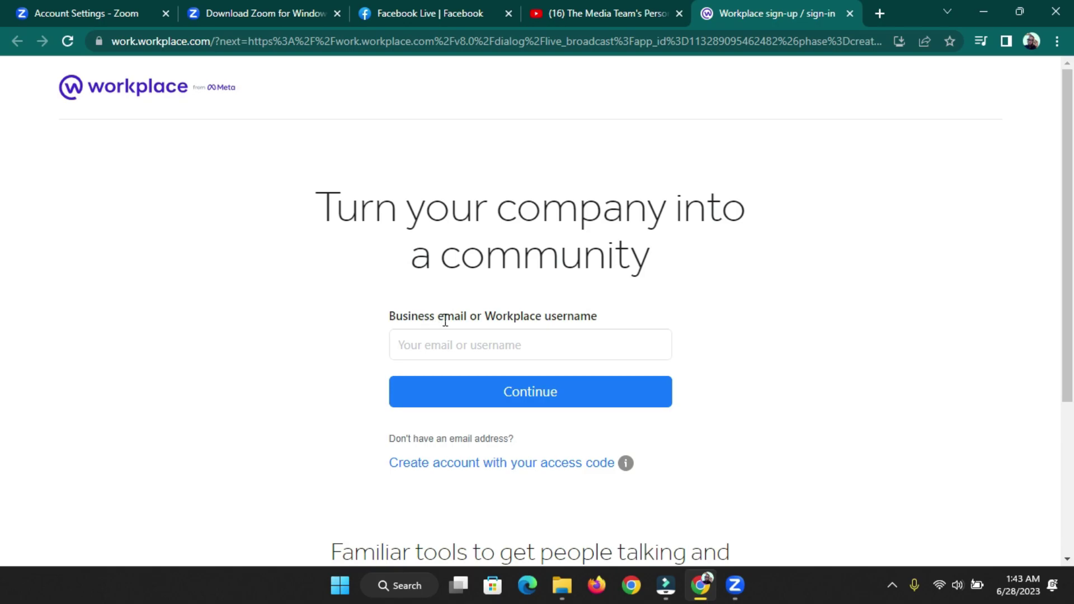
- Close the Workplace sign-in tab, minimize Chrome, and reopen Zoom's More menu of live-streaming destinations
{"action": "scroll", "coordinate": [608, 335], "scroll_direction": "down", "scroll_amount": 3}
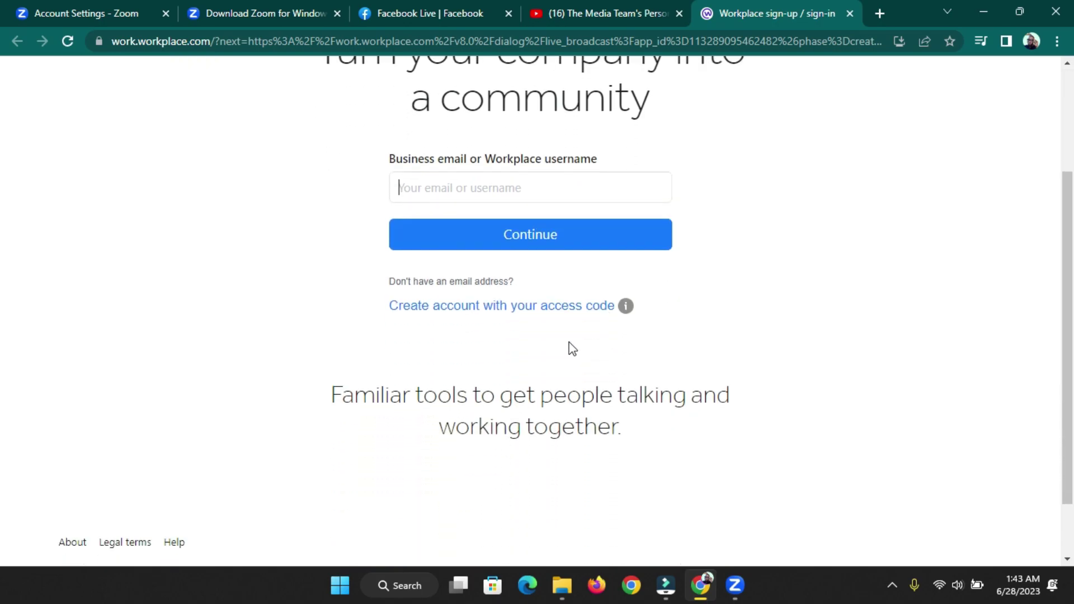
{"action": "scroll", "coordinate": [555, 338], "scroll_direction": "up", "scroll_amount": 3}
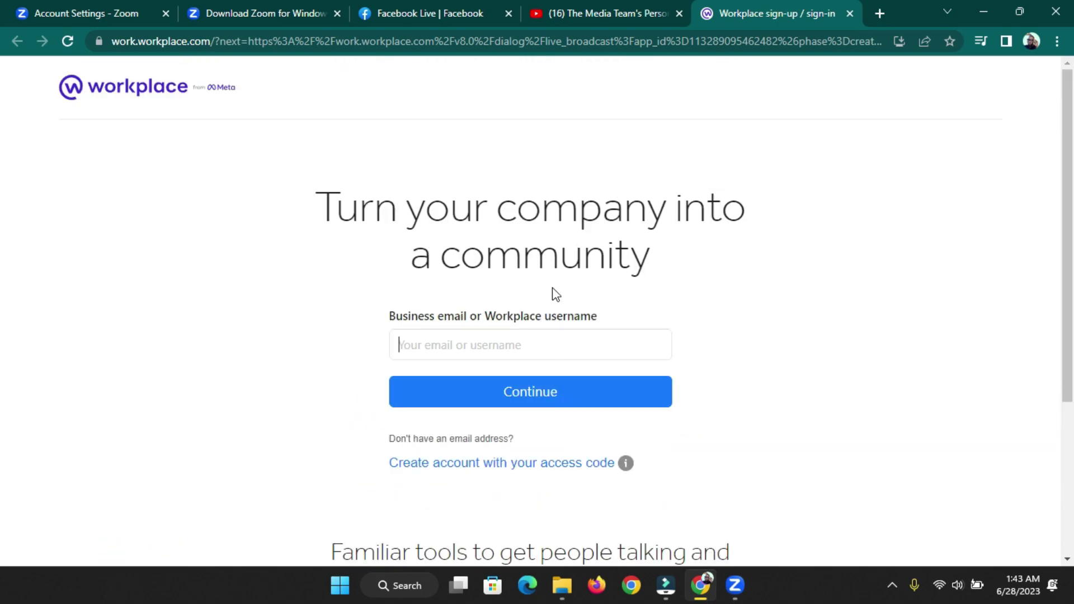
{"action": "scroll", "coordinate": [555, 291], "scroll_direction": "down", "scroll_amount": 4}
{"action": "scroll", "coordinate": [556, 288], "scroll_direction": "up", "scroll_amount": 4}
{"action": "left_click", "coordinate": [849, 14]}
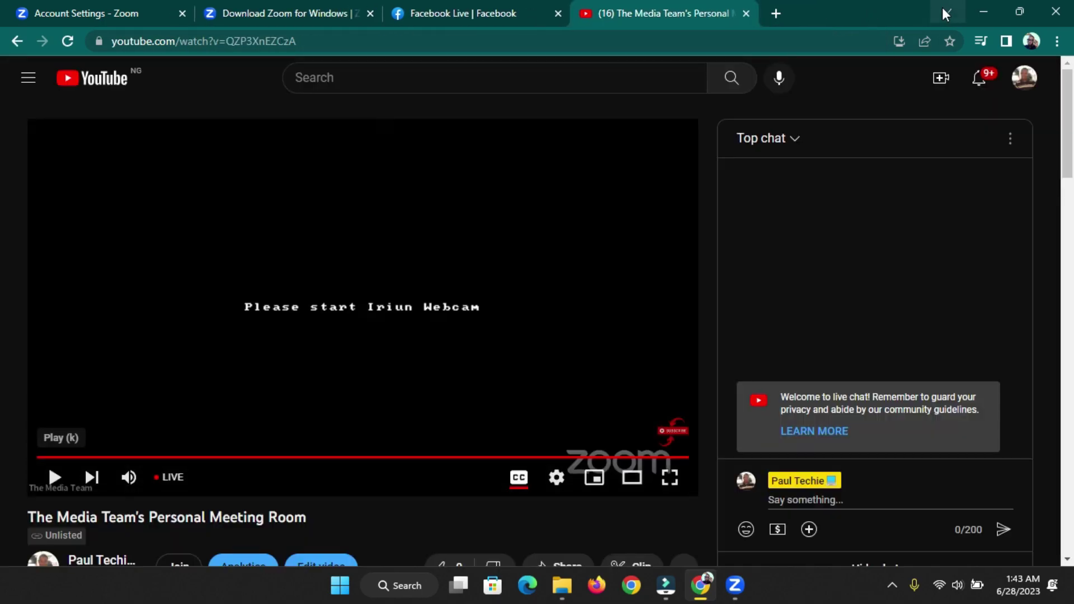
{"action": "left_click", "coordinate": [979, 8]}
{"action": "left_click", "coordinate": [897, 540]}
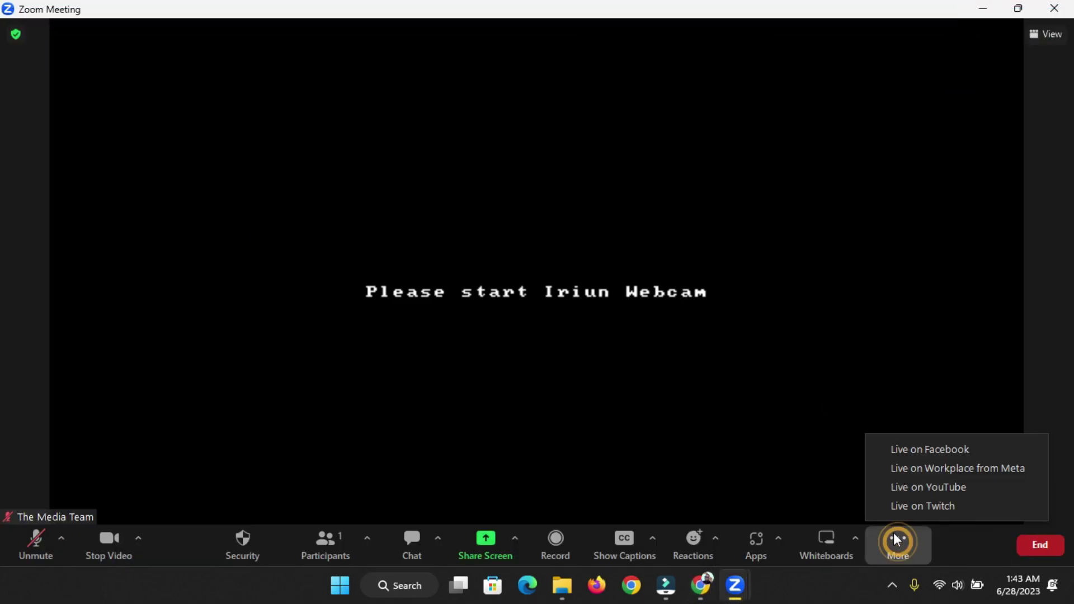